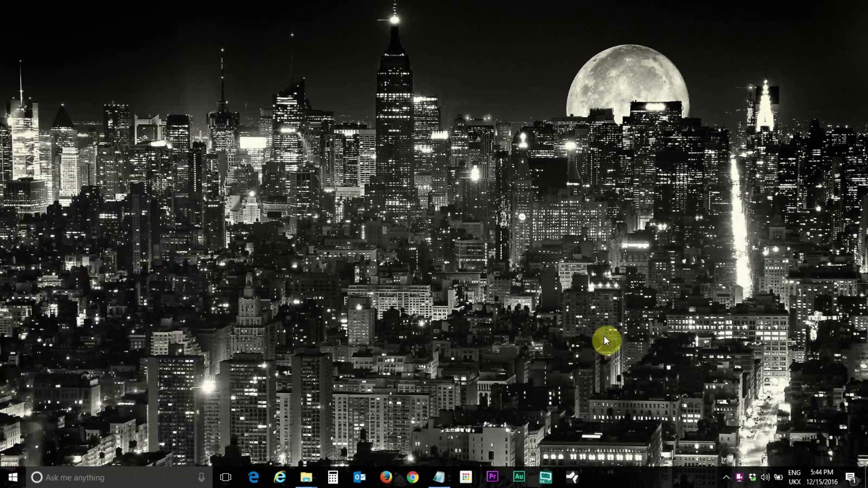
# Launch Command Prompt and run ipconfig to show the PC's network configuration.
pyautogui.click(68, 478)
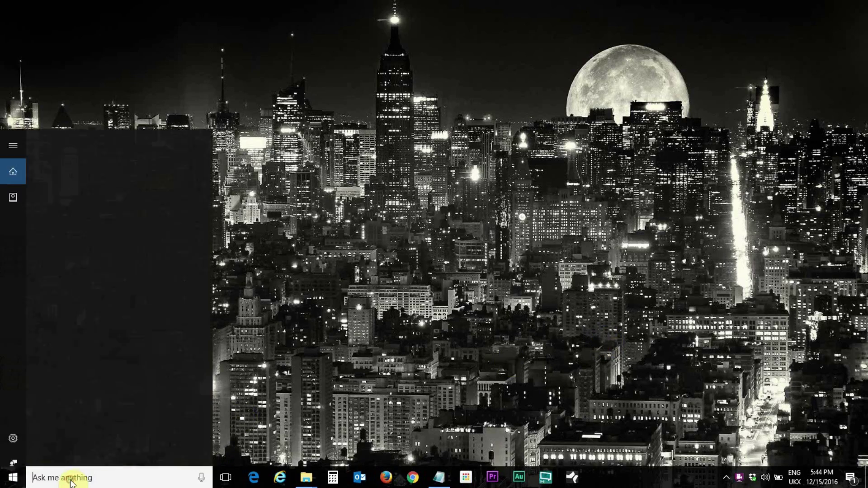
pyautogui.write('cmd')
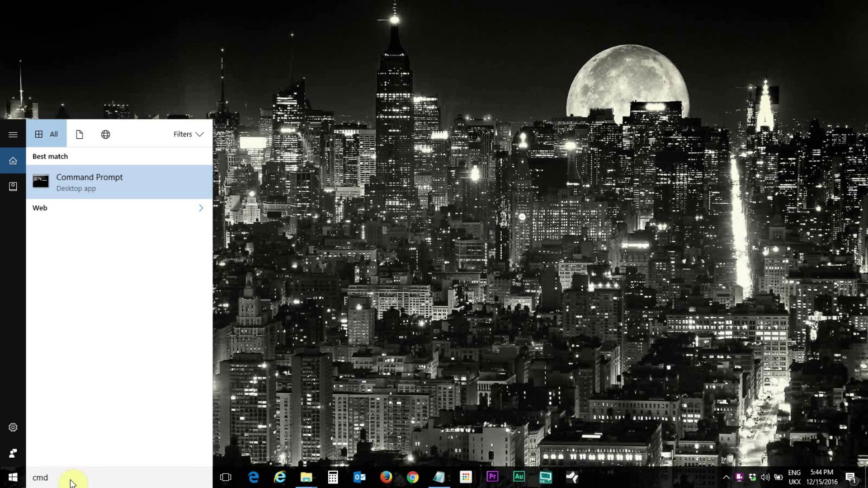
pyautogui.press('Return')
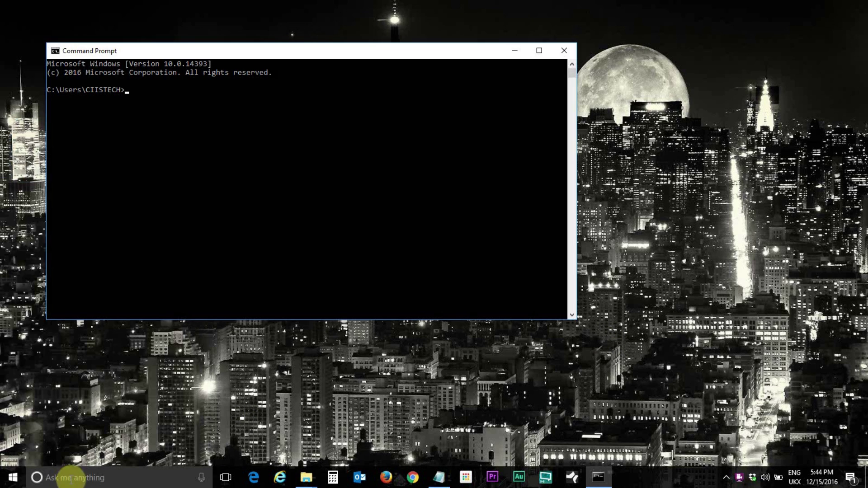
pyautogui.click(275, 168)
pyautogui.write('ipc')
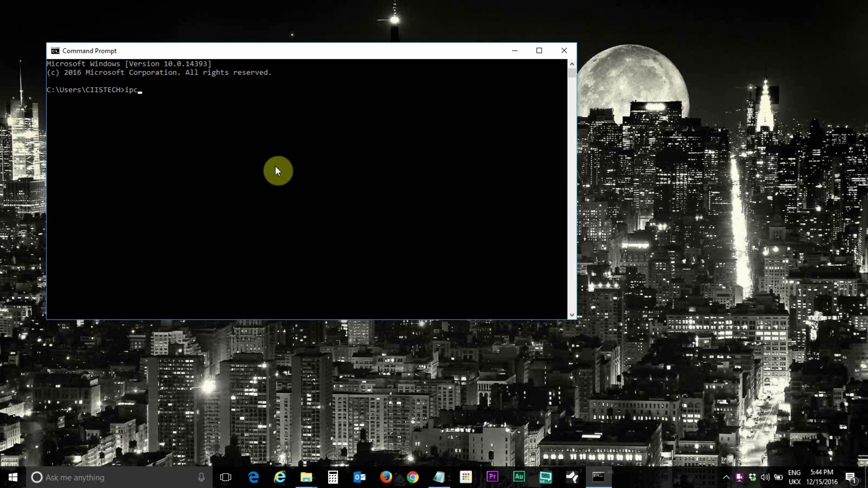
pyautogui.write('onfig')
pyautogui.press('Return')
# Copy the IPv4 address 192.168.0.204, check it against the Notepad note, and minimize Notepad.
pyautogui.moveTo(273, 131); pyautogui.dragTo(228, 137)
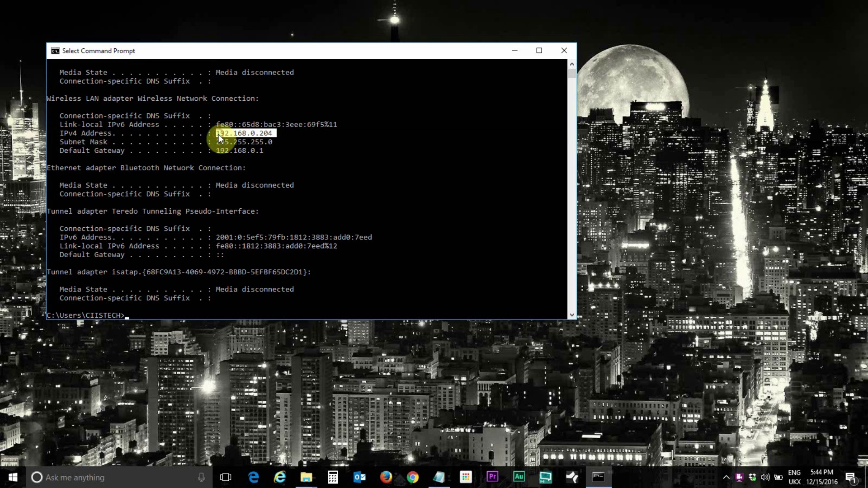
pyautogui.rightClick(224, 134)
pyautogui.click(438, 477)
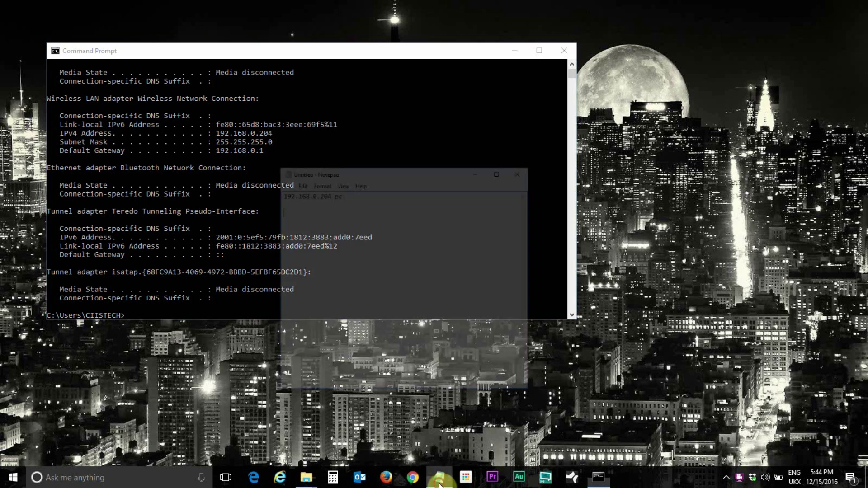
pyautogui.moveTo(341, 128); pyautogui.dragTo(262, 133)
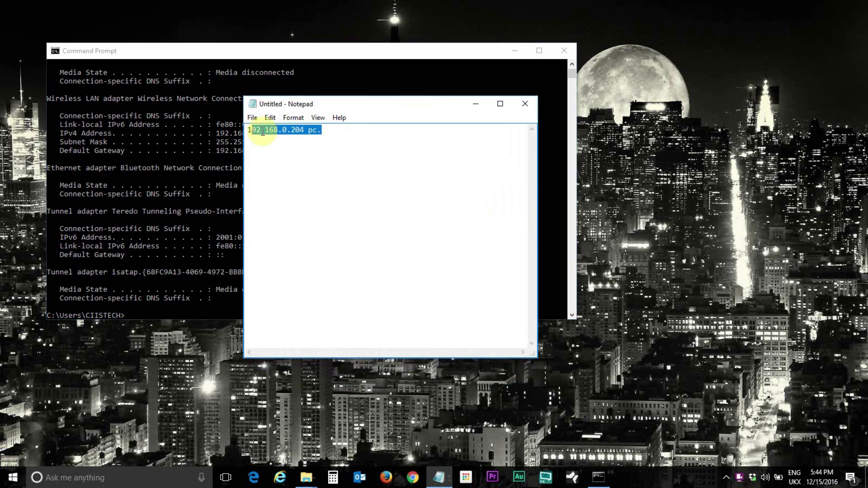
pyautogui.click(339, 139)
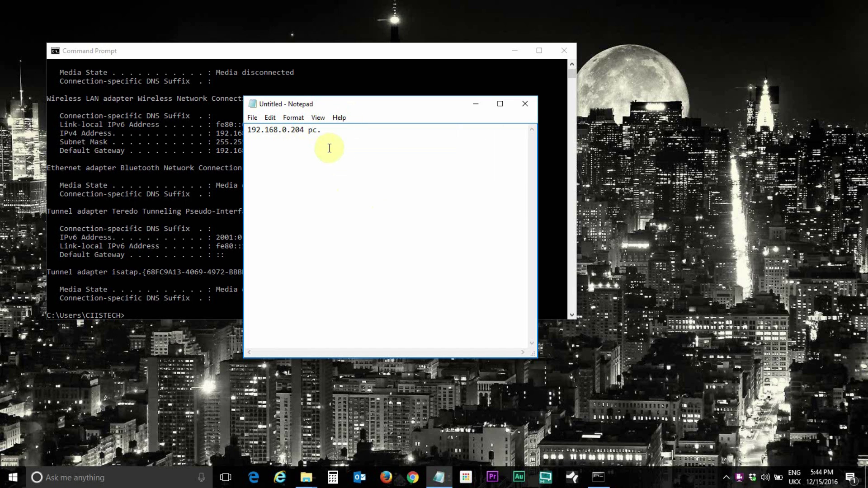
pyautogui.click(475, 105)
pyautogui.click(559, 52)
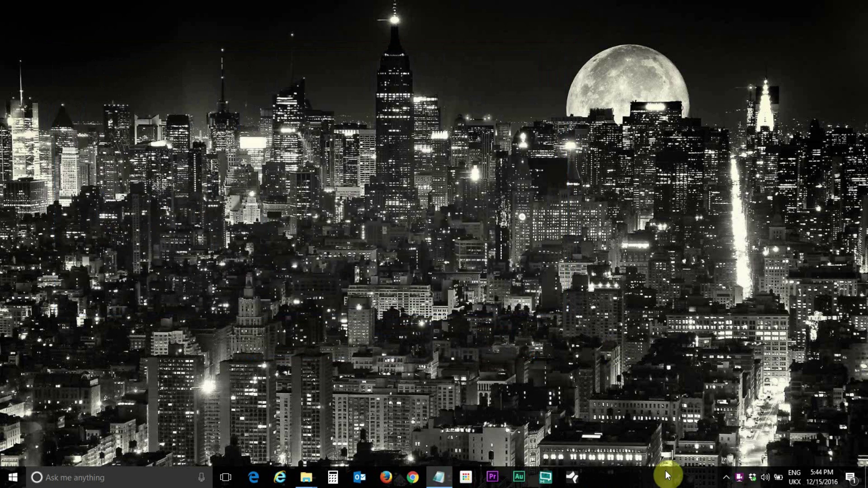
pyautogui.moveTo(739, 480); pyautogui.dragTo(765, 440)
pyautogui.rightClick(770, 394)
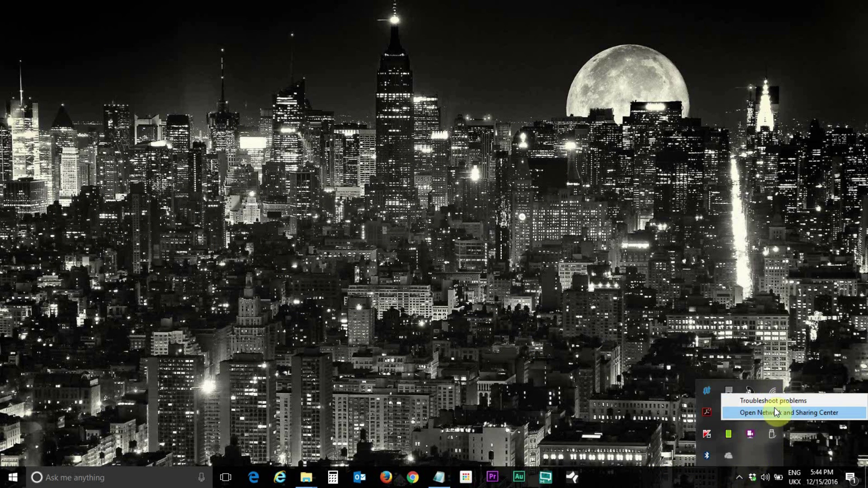
pyautogui.click(773, 412)
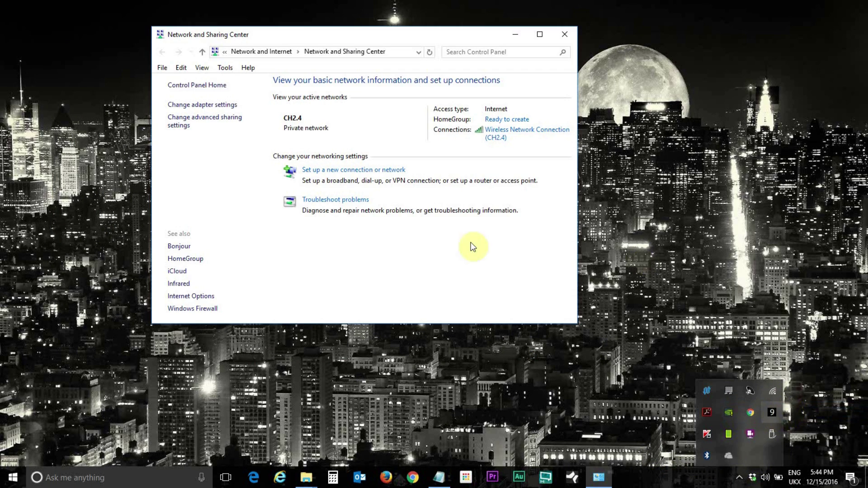
pyautogui.click(189, 123)
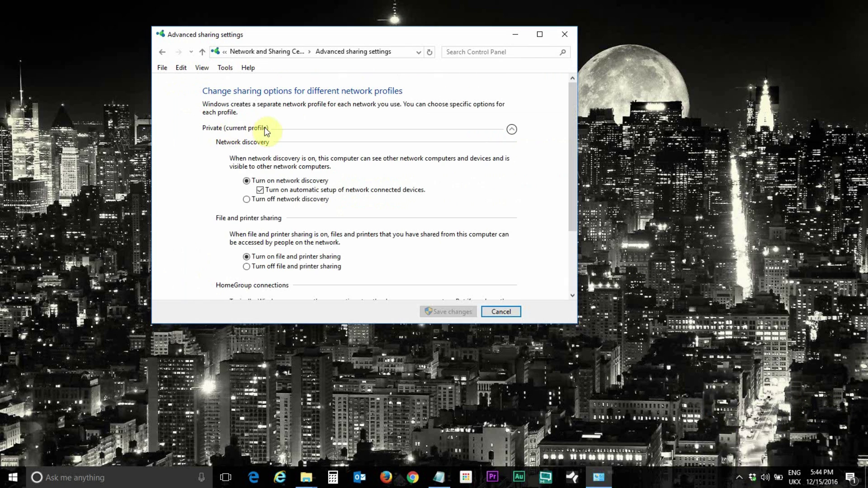
pyautogui.click(511, 129)
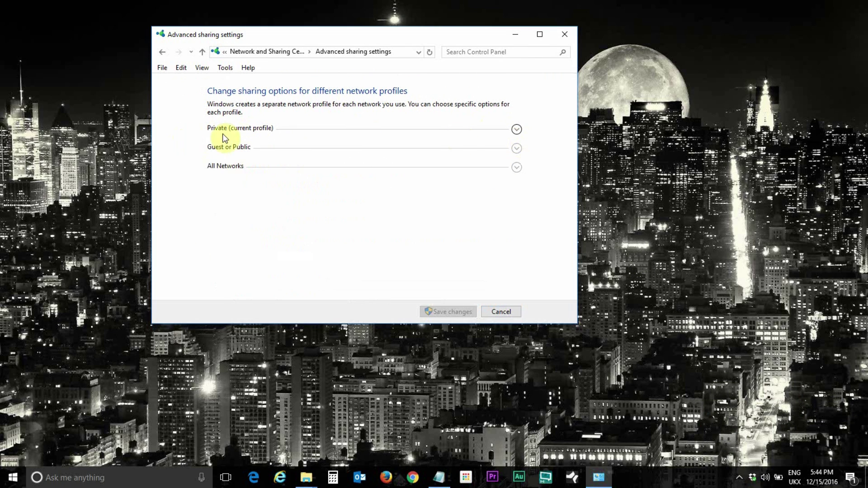
pyautogui.click(516, 130)
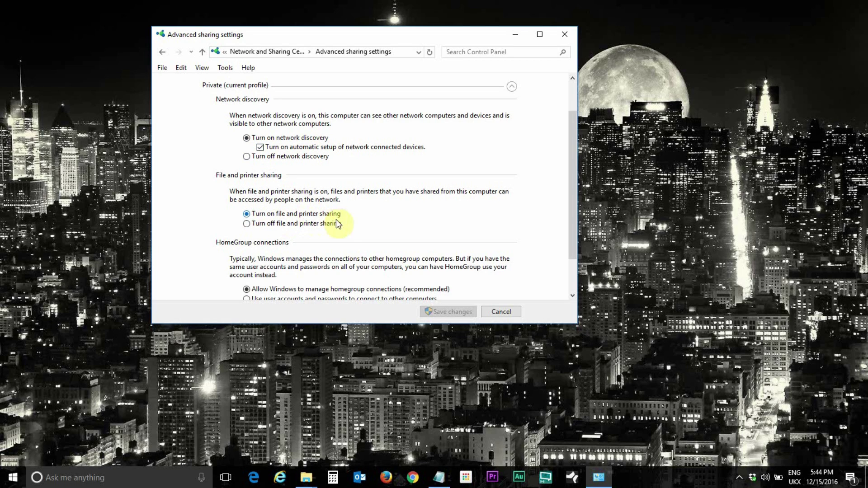
pyautogui.scroll(-1, 346, 225)
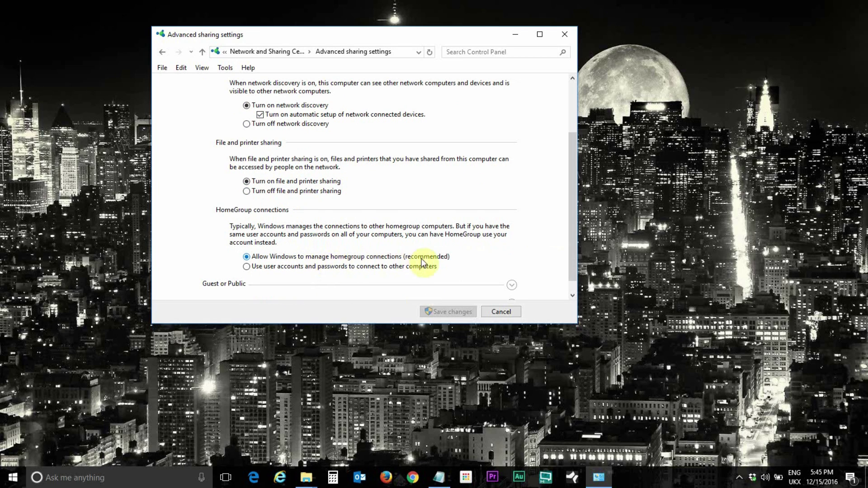
pyautogui.scroll(-1, 440, 259)
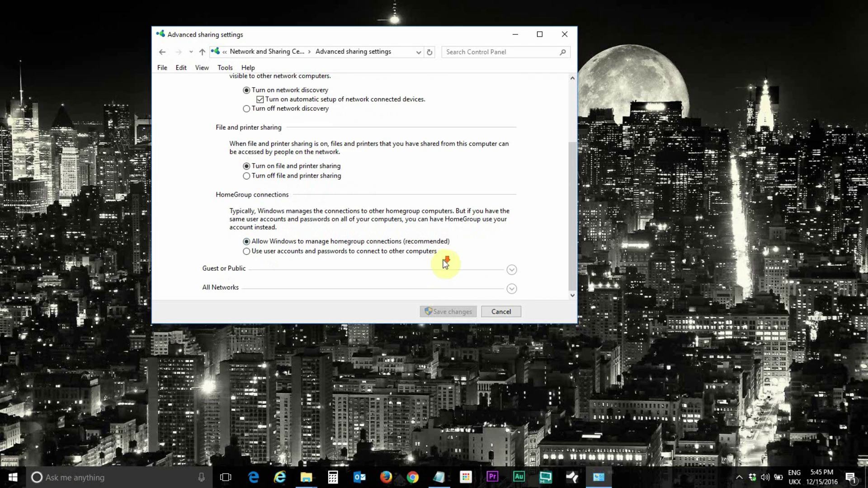
pyautogui.scroll(4, 376, 201)
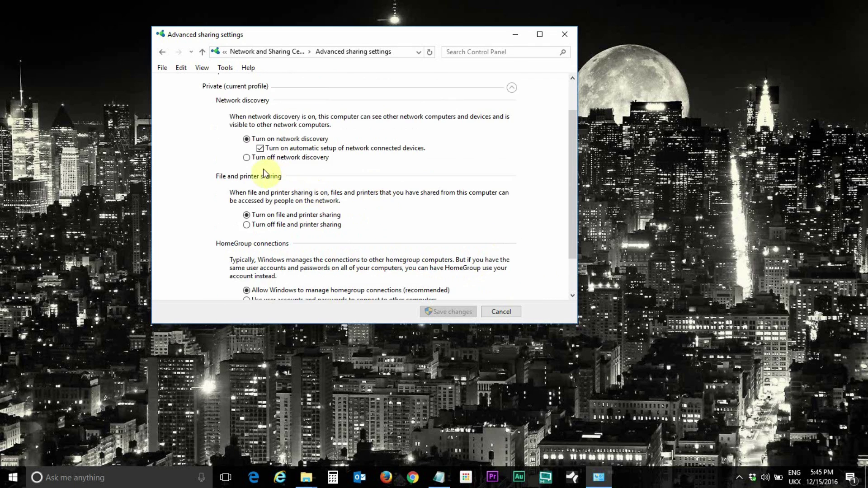
pyautogui.click(511, 130)
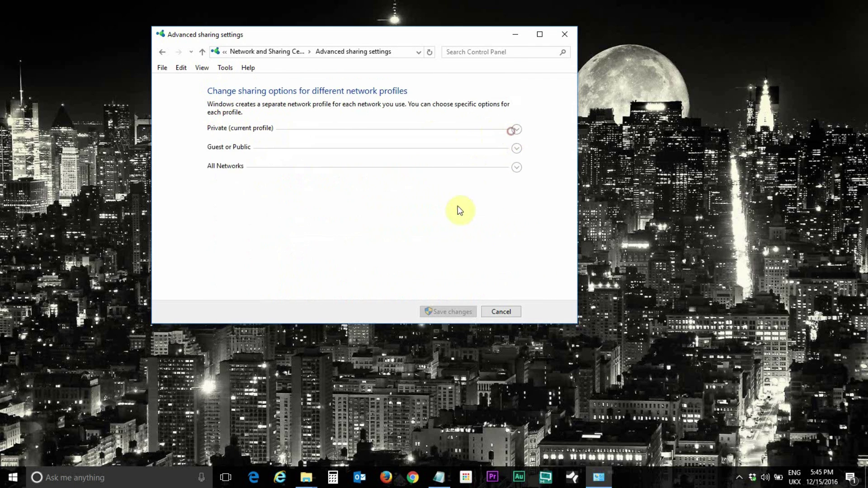
pyautogui.click(517, 149)
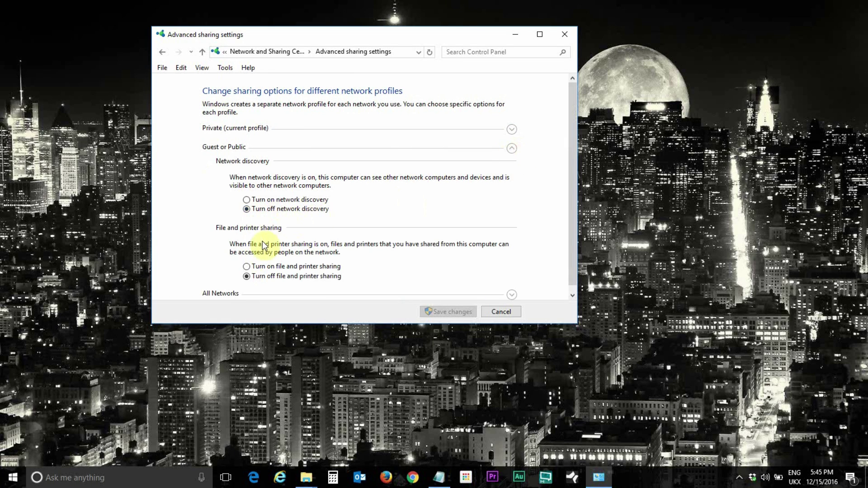
pyautogui.scroll(-1, 398, 269)
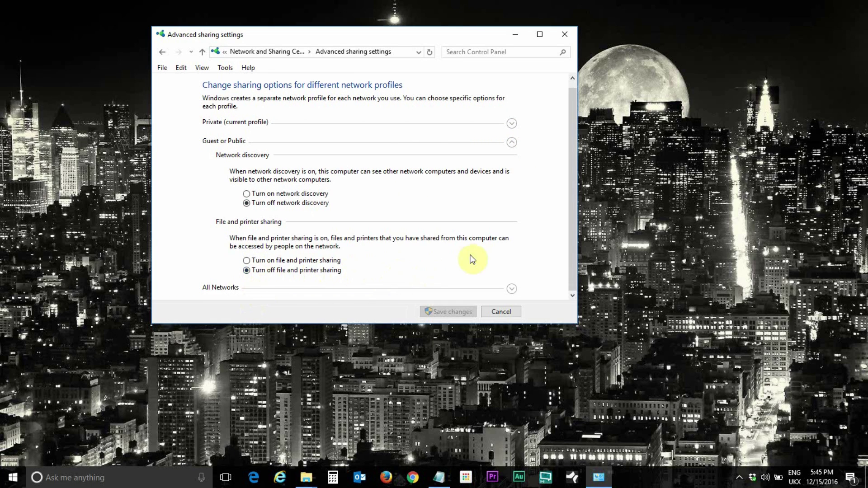
pyautogui.click(510, 142)
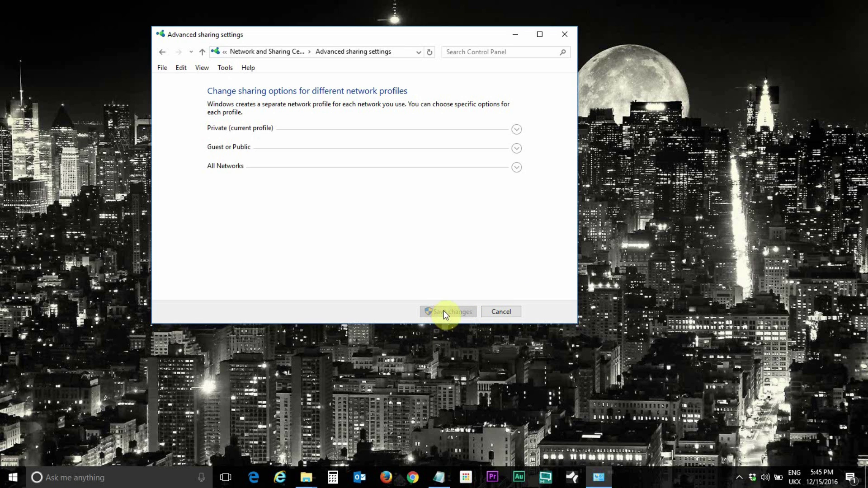
pyautogui.click(570, 33)
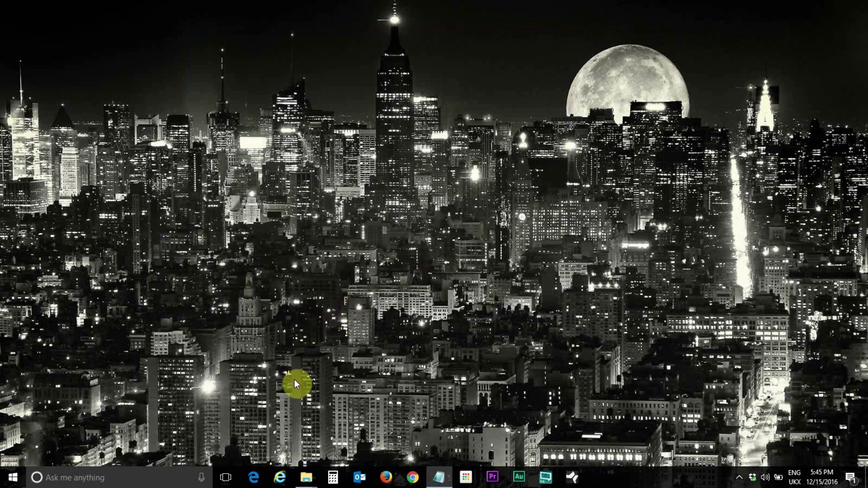
# Open This PC in File Explorer and go into Local Disk (C:).
pyautogui.click(111, 477)
pyautogui.write('this')
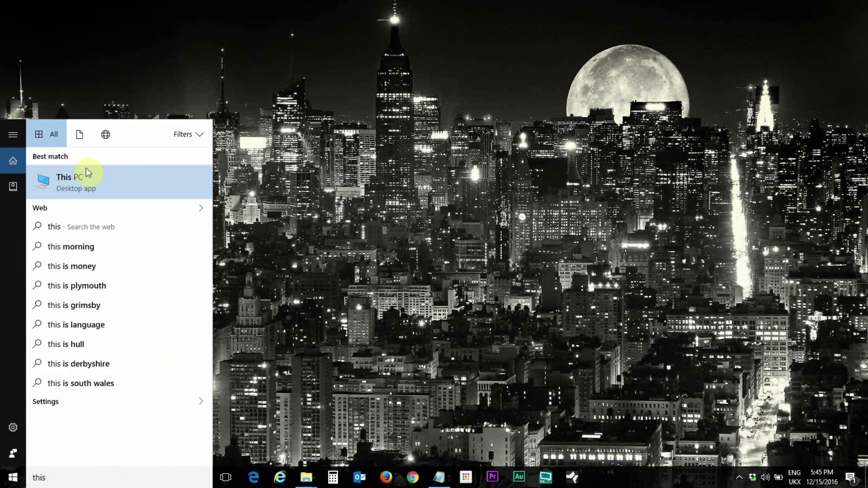
pyautogui.click(77, 178)
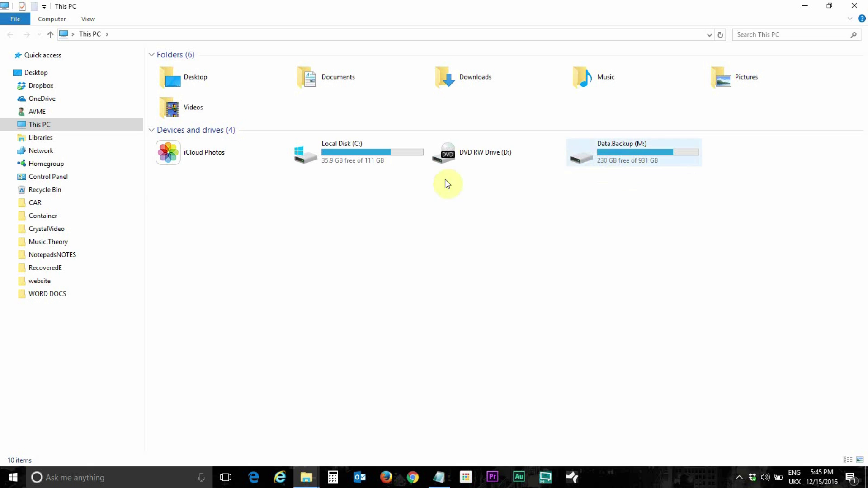
pyautogui.doubleClick(353, 145)
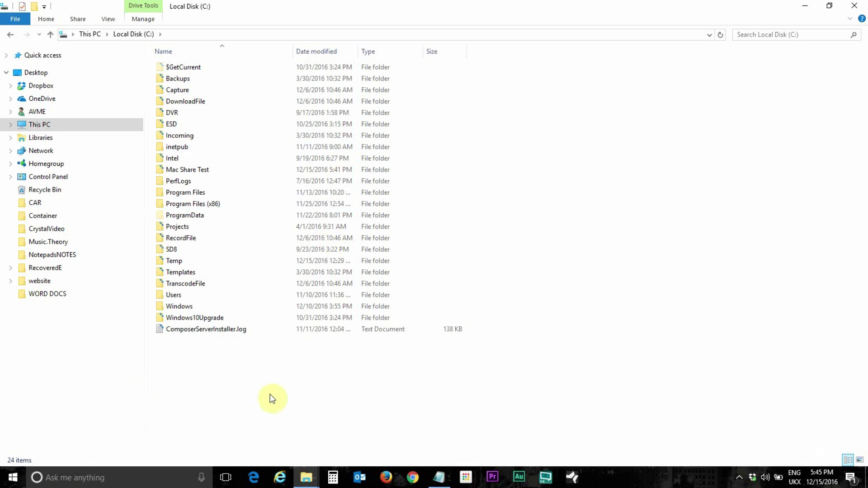
# Share the Mac Share Test folder with the owner account via Specific people and confirm.
pyautogui.rightClick(188, 168)
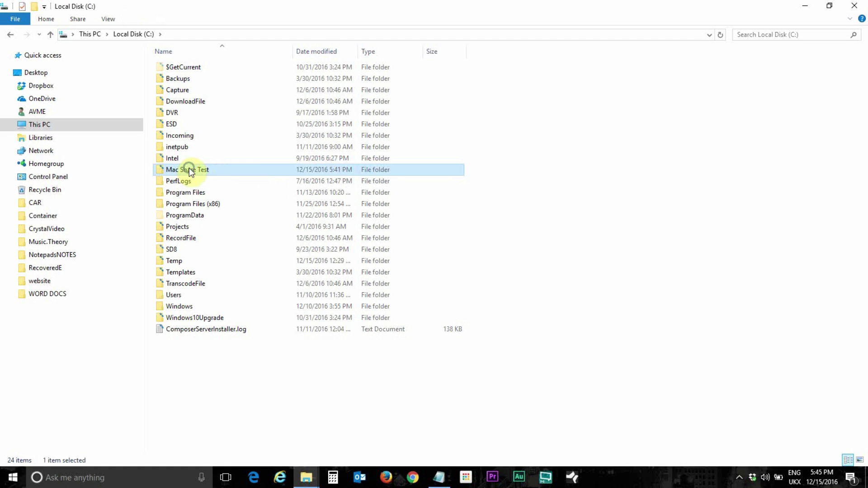
pyautogui.moveTo(227, 262)
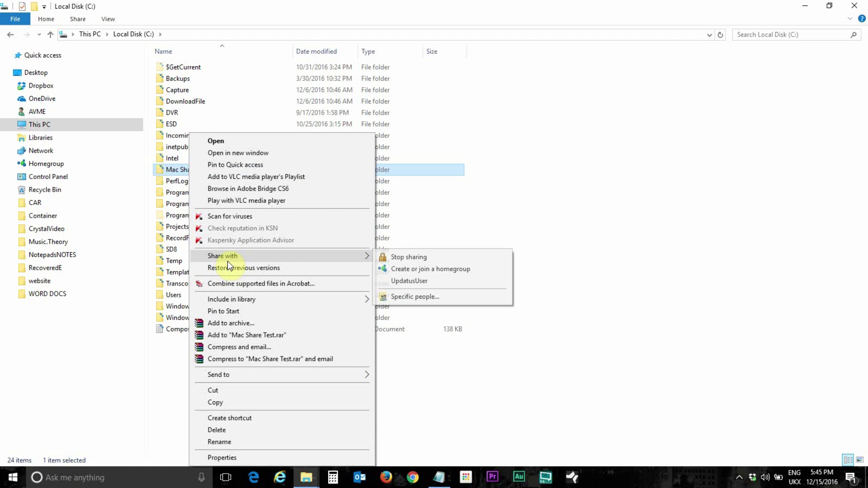
pyautogui.click(417, 296)
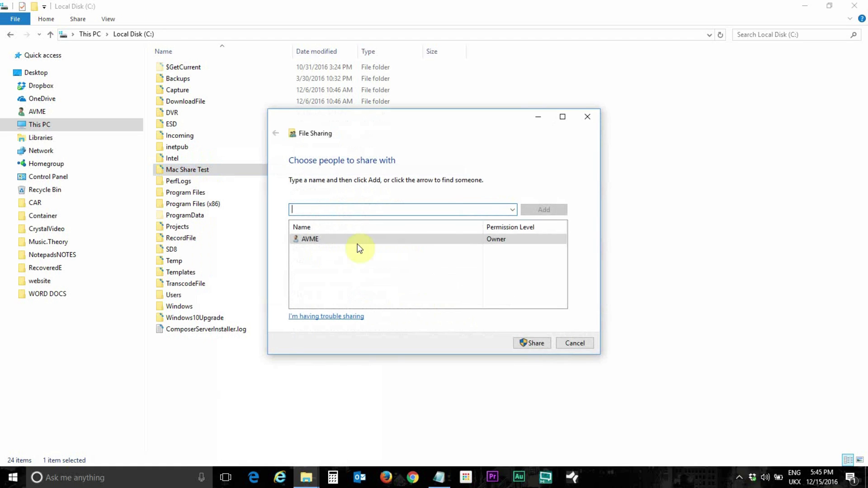
pyautogui.click(314, 239)
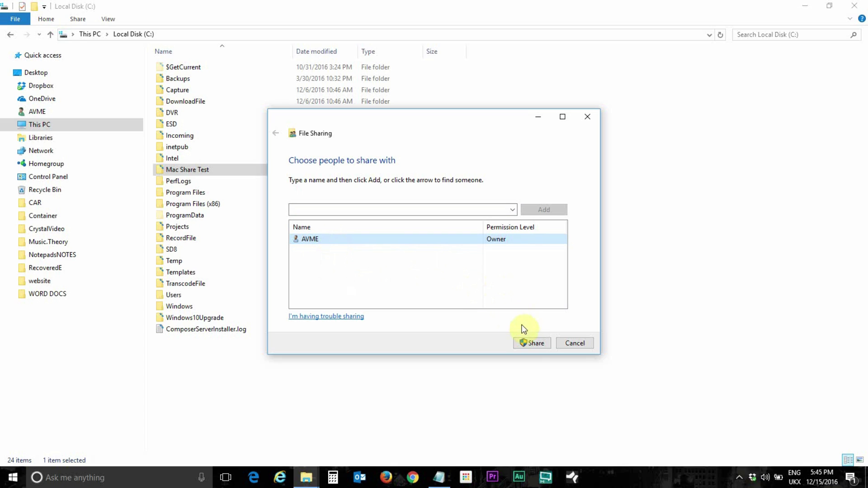
pyautogui.click(529, 344)
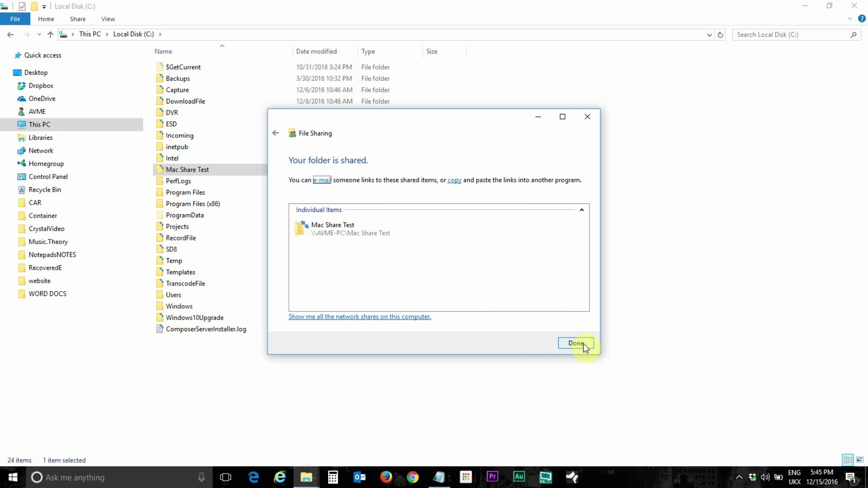
pyautogui.click(575, 344)
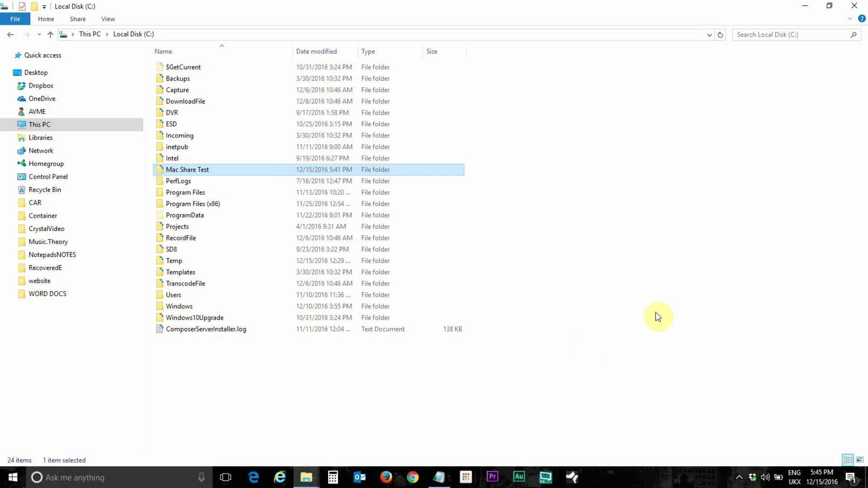
# Browse Network to AVME-PC and confirm the Mac Share Test share is listed.
pyautogui.click(33, 153)
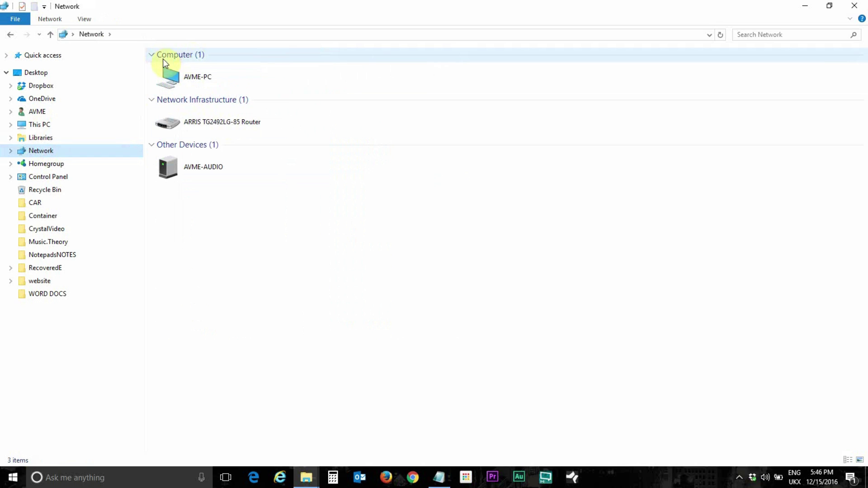
pyautogui.doubleClick(185, 78)
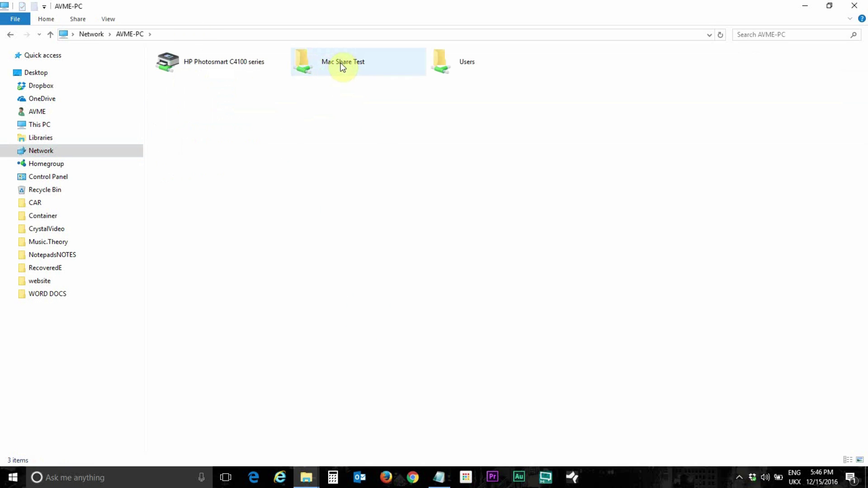
pyautogui.doubleClick(328, 64)
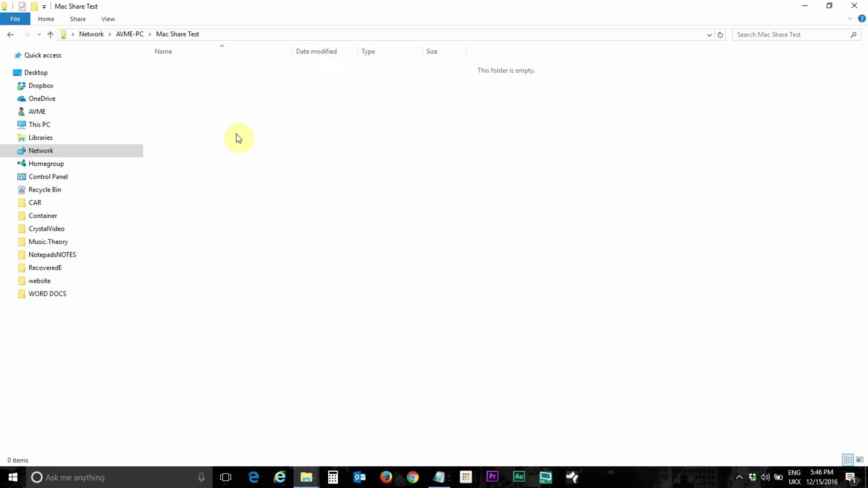
pyautogui.click(10, 38)
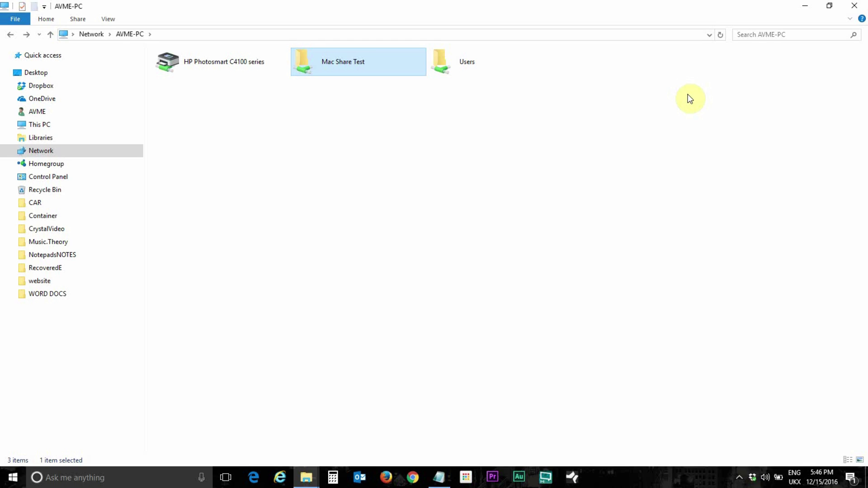
# Search 'kas' and launch Kaspersky Internet Security.
pyautogui.click(99, 482)
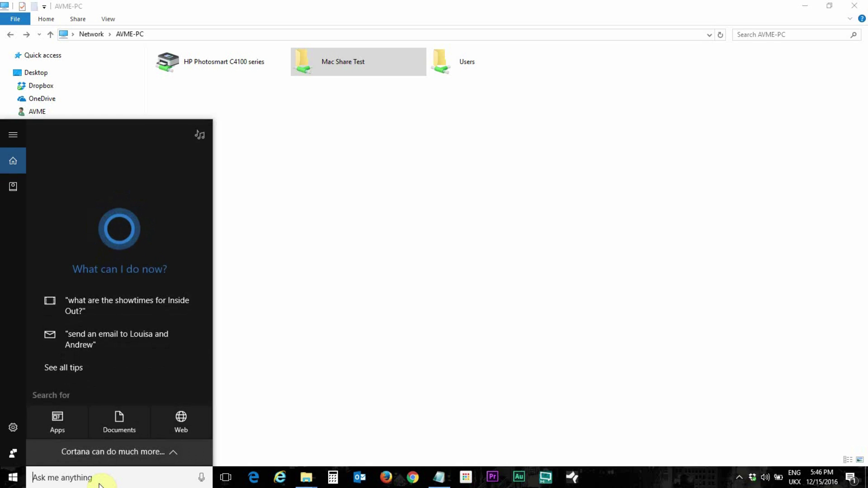
pyautogui.write('kas')
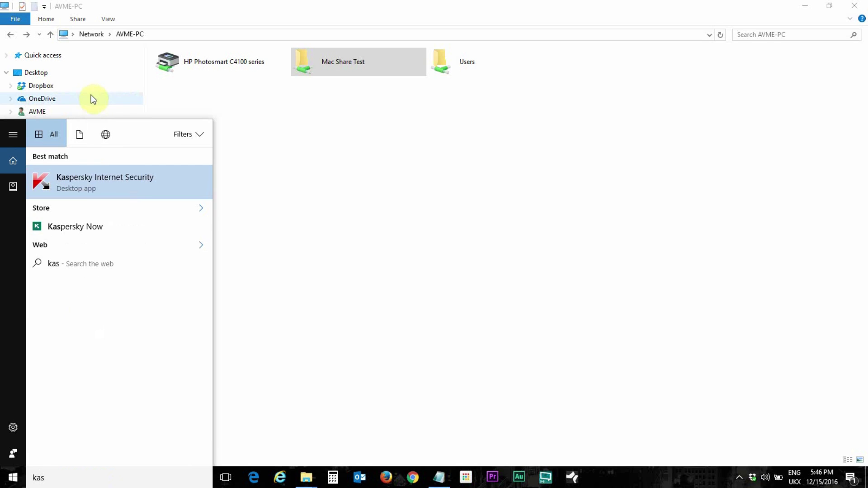
pyautogui.click(83, 185)
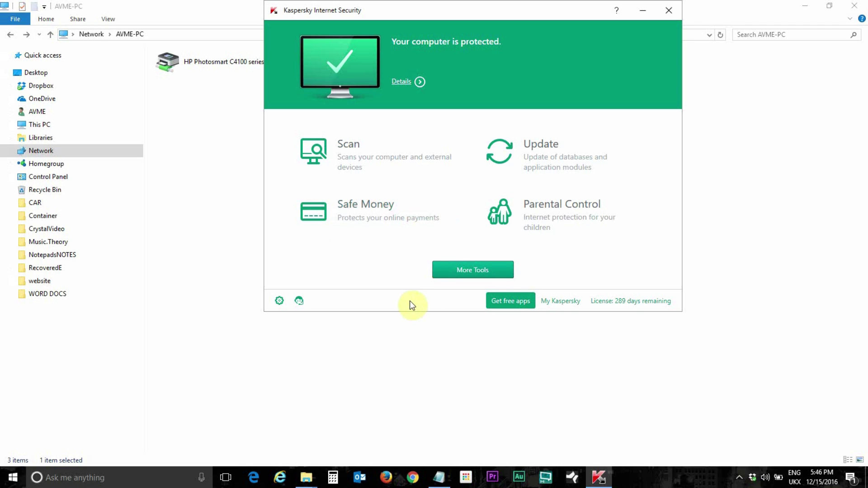
# Go to Kaspersky's Protection settings and open the Firewall page.
pyautogui.click(278, 301)
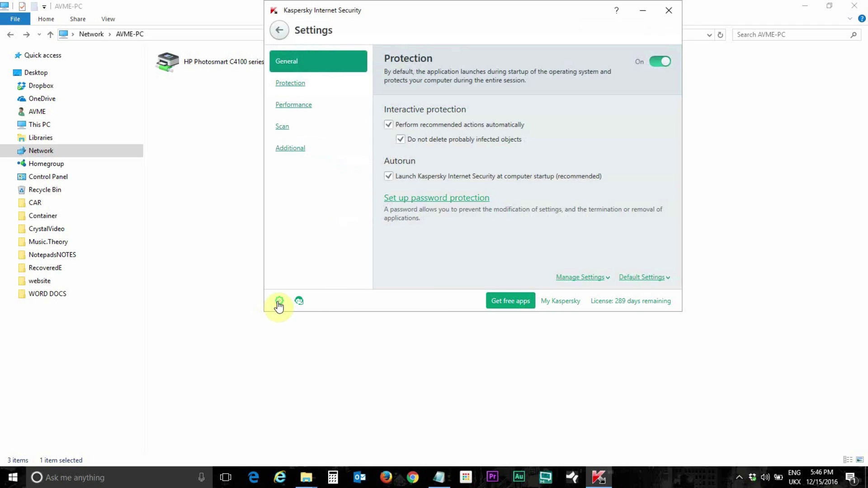
pyautogui.click(292, 83)
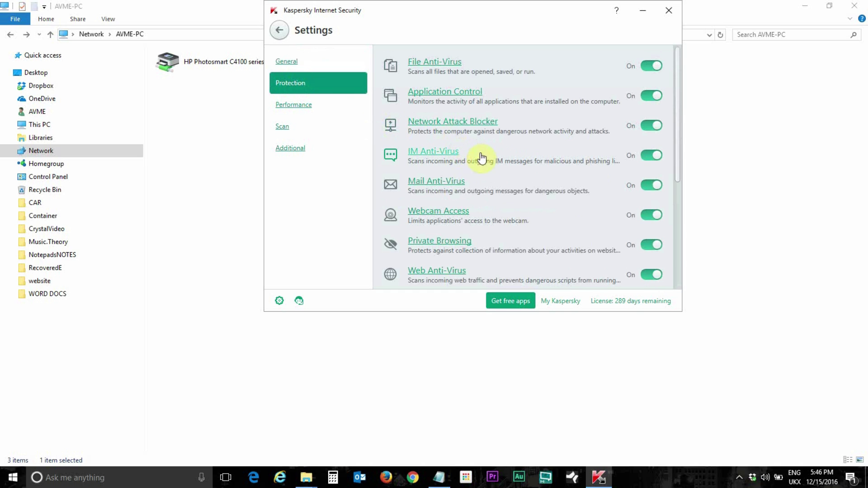
pyautogui.scroll(-1, 489, 159)
pyautogui.scroll(-1, 489, 161)
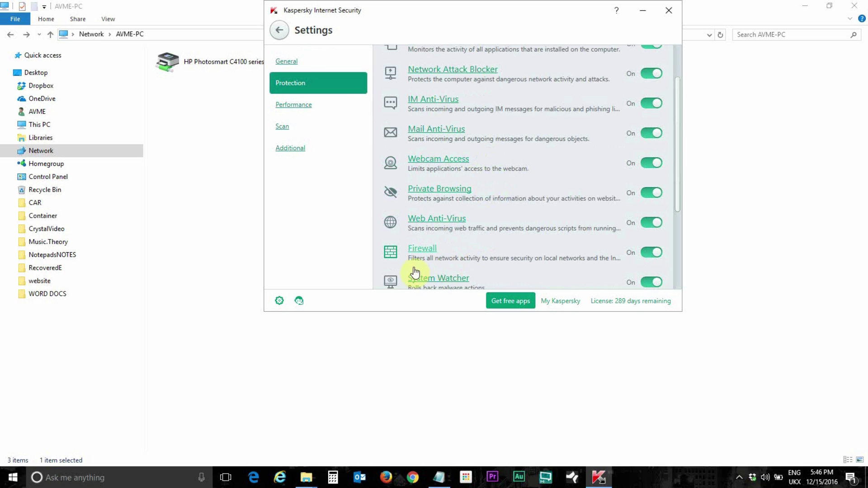
pyautogui.click(421, 250)
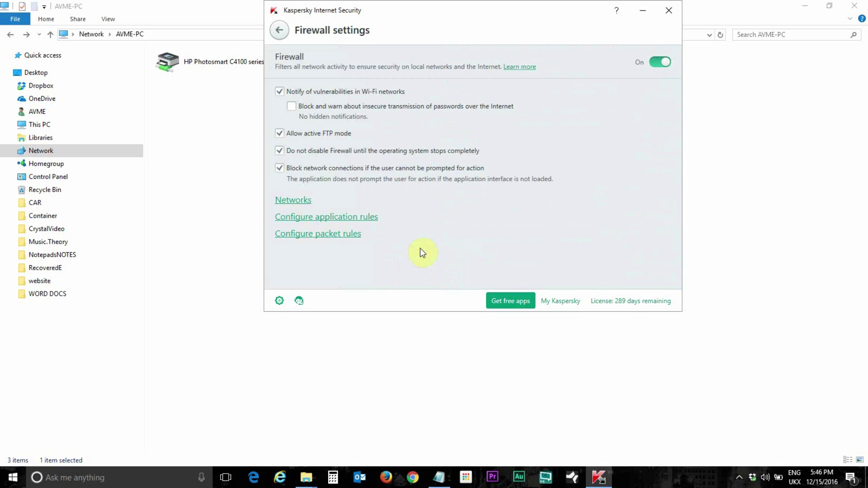
# Change the CH2.4 Wi-Fi network's type to Trusted network and save its properties.
pyautogui.click(292, 205)
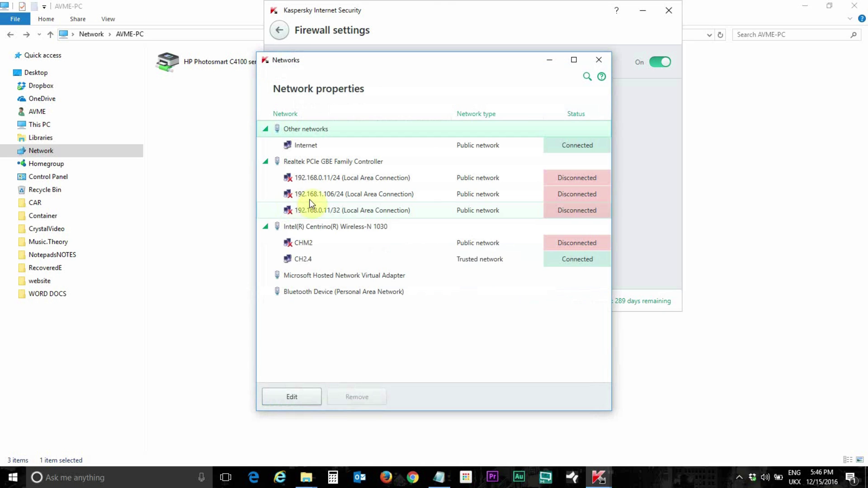
pyautogui.click(307, 261)
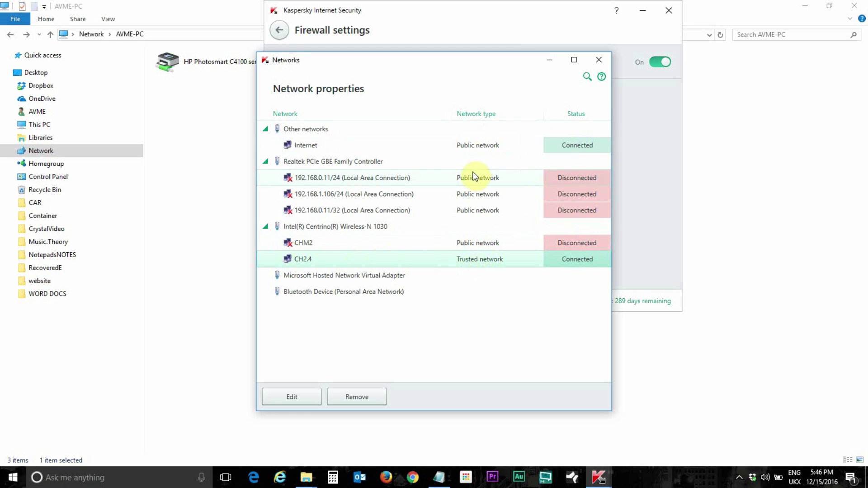
pyautogui.click(303, 398)
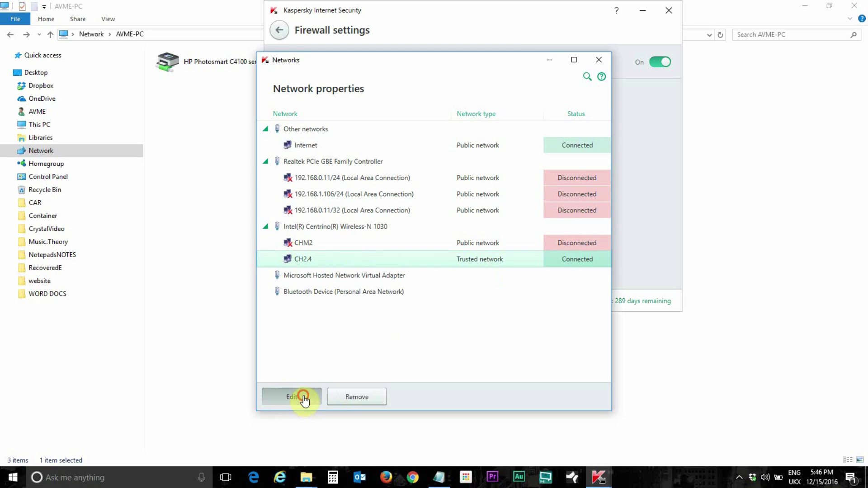
pyautogui.click(508, 165)
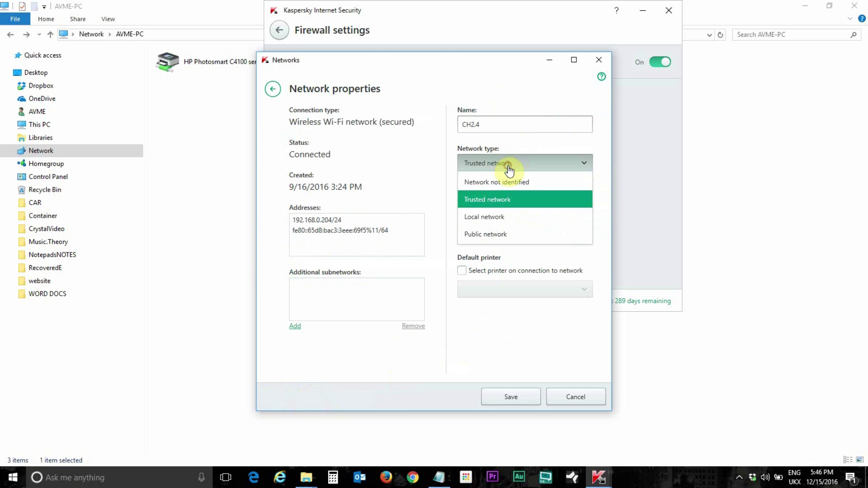
pyautogui.click(507, 202)
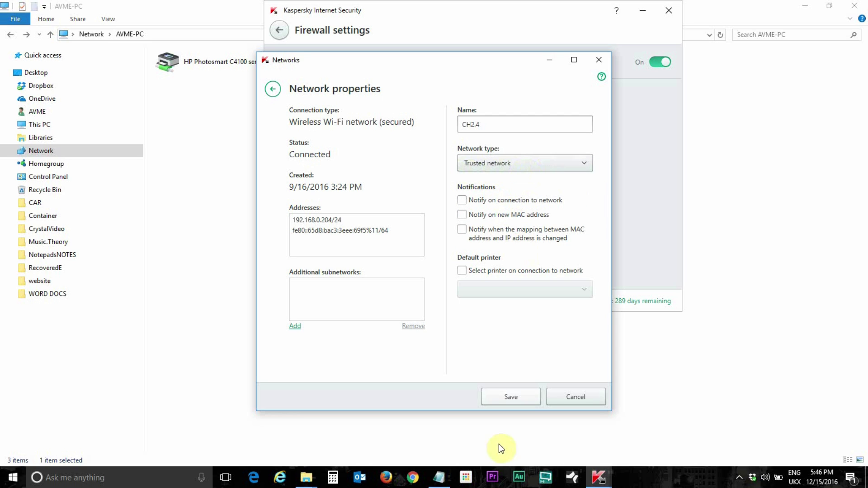
pyautogui.click(509, 400)
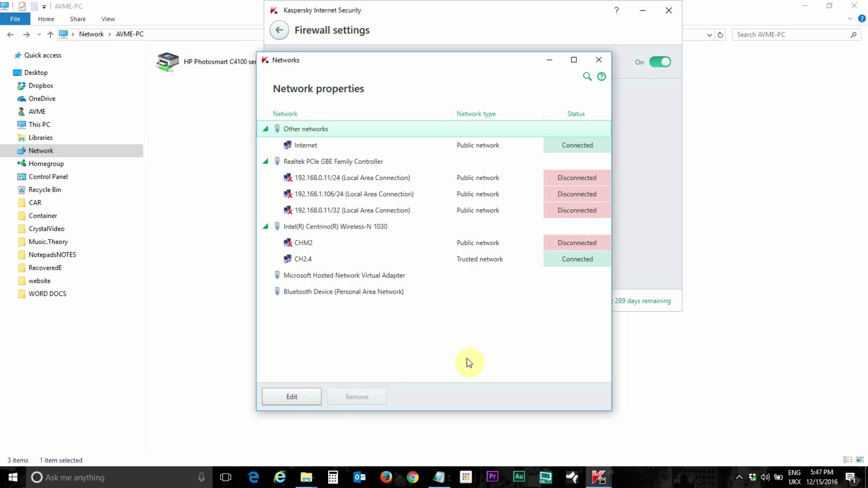
# Close Kaspersky, bring back the '192.168.0.204 pc.' Notepad note, and open File > Save As.
pyautogui.click(599, 61)
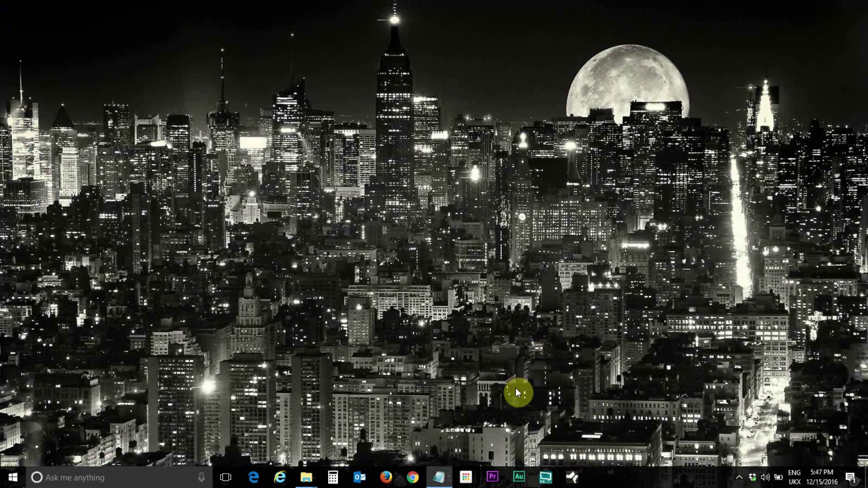
pyautogui.moveTo(439, 483)
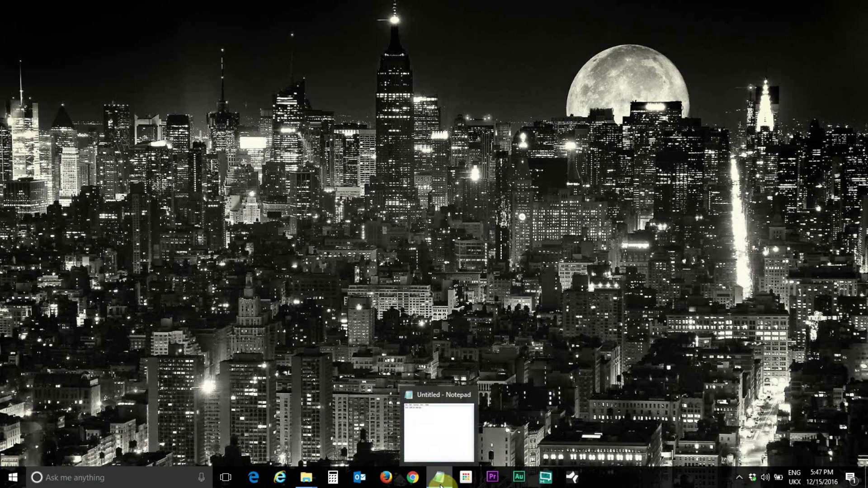
pyautogui.click(440, 484)
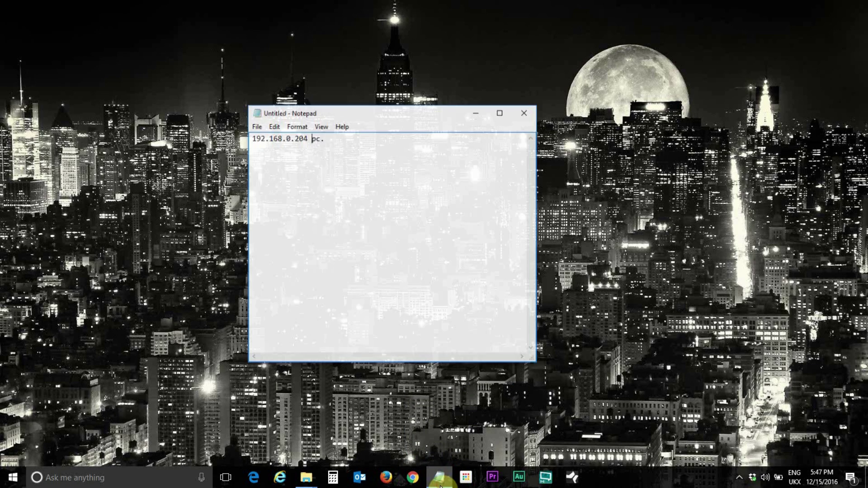
pyautogui.click(332, 131)
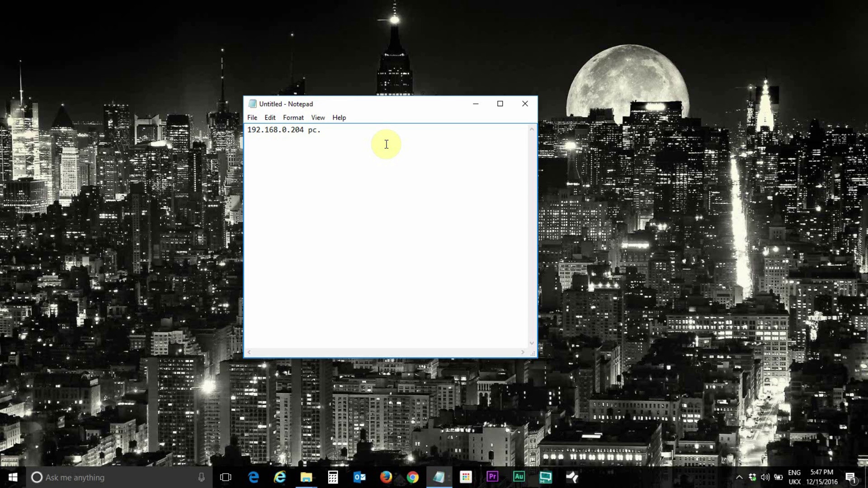
pyautogui.click(251, 118)
pyautogui.click(274, 165)
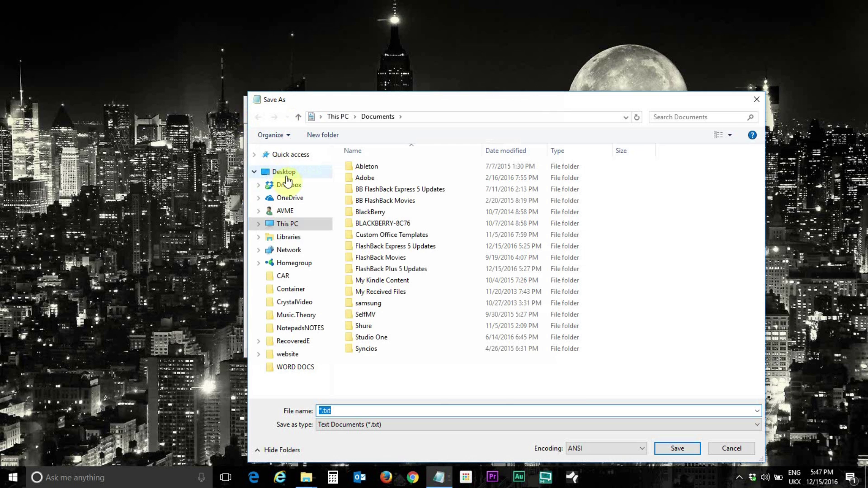
# Navigate the Save As dialog through Network to AVME-PC's Mac Share Test folder.
pyautogui.click(288, 216)
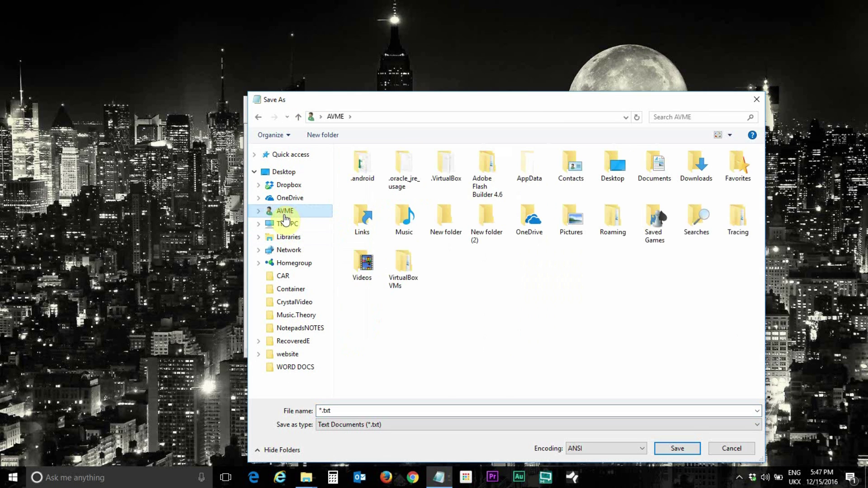
pyautogui.click(288, 250)
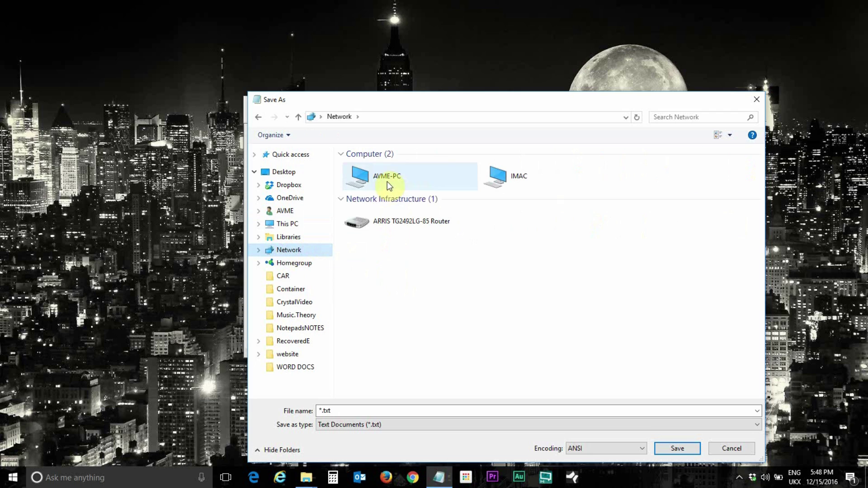
pyautogui.doubleClick(387, 181)
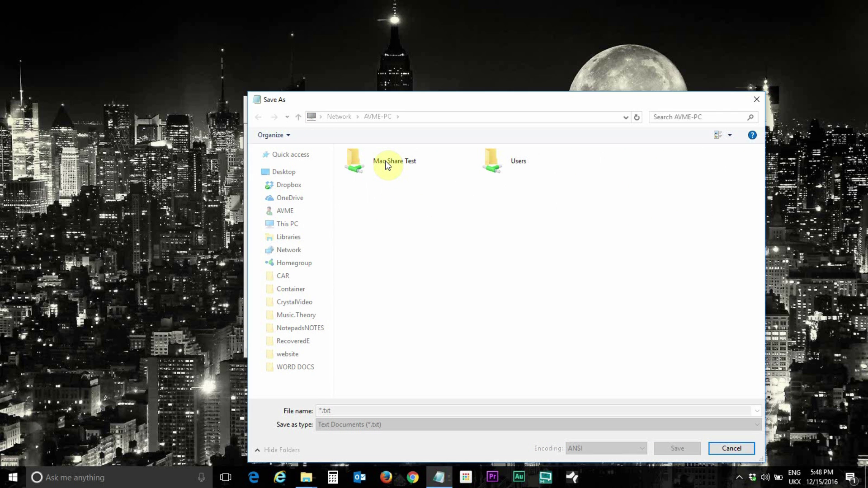
pyautogui.doubleClick(362, 164)
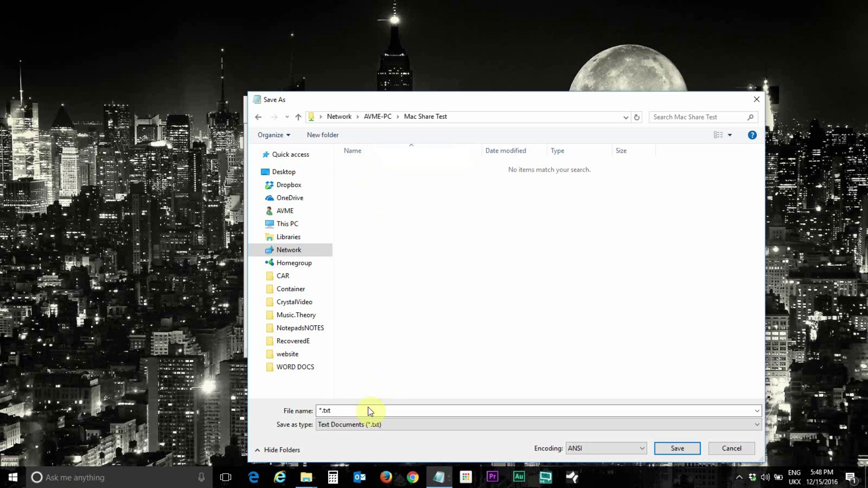
# Name the file 'Mac Sahre test', save it there, and close Notepad.
pyautogui.moveTo(330, 409); pyautogui.dragTo(309, 414)
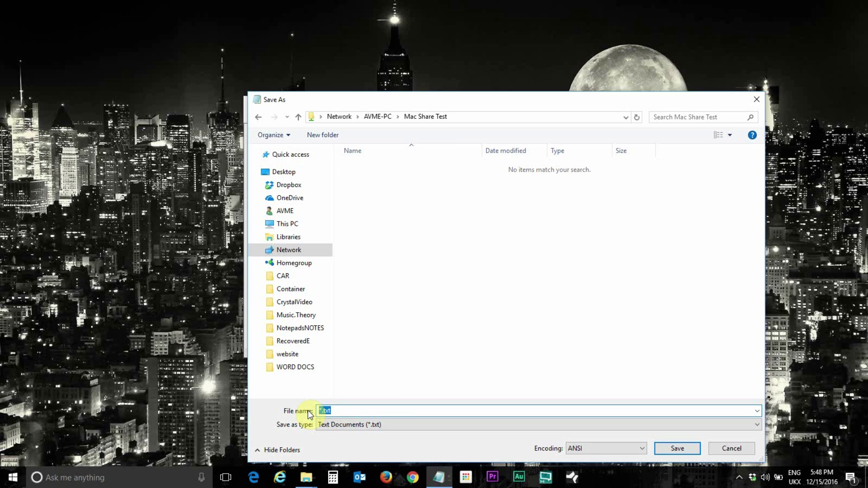
pyautogui.write('Mac Sahre test')
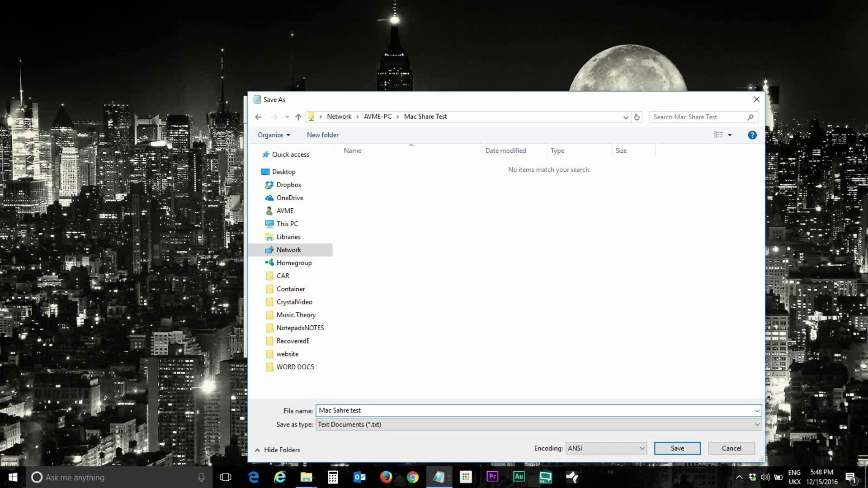
pyautogui.click(678, 448)
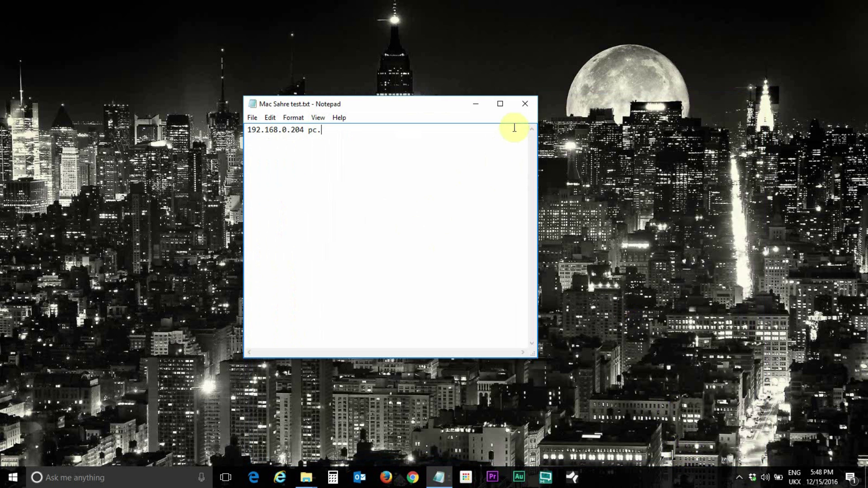
pyautogui.click(524, 104)
# Go back to AVME-PC in File Explorer and open Mac Share Test to see Mac Sahre test.txt.
pyautogui.moveTo(311, 483)
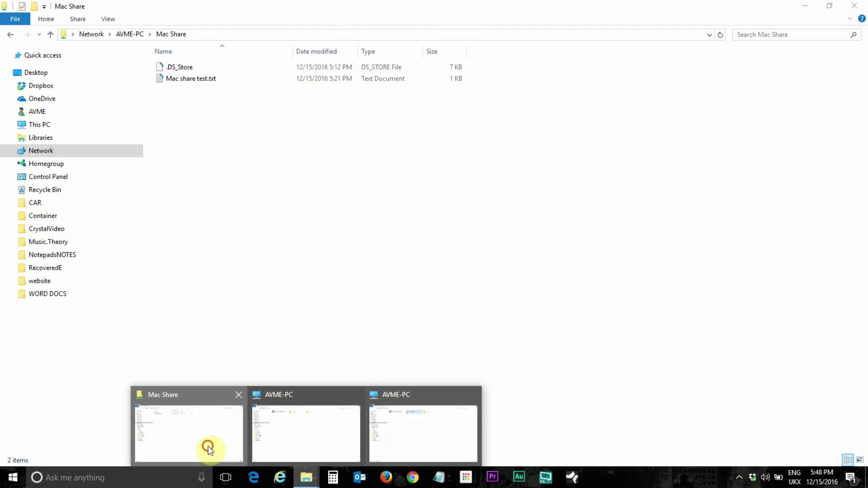
pyautogui.click(208, 446)
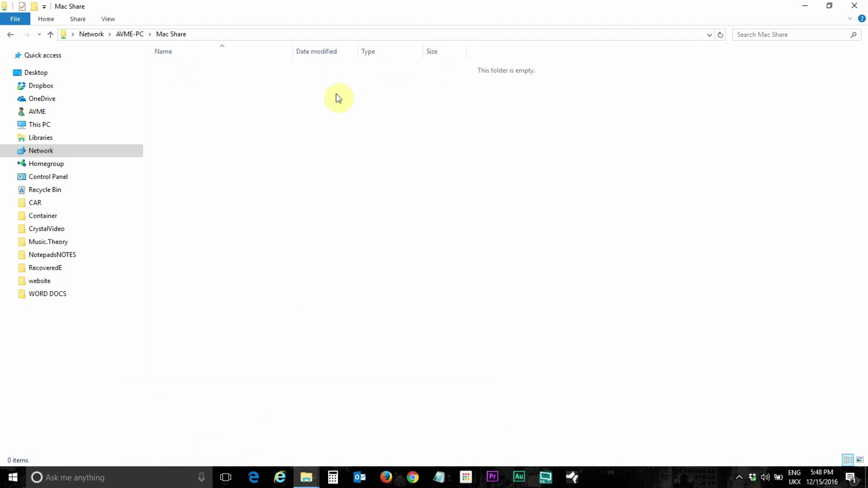
pyautogui.click(9, 36)
pyautogui.doubleClick(319, 59)
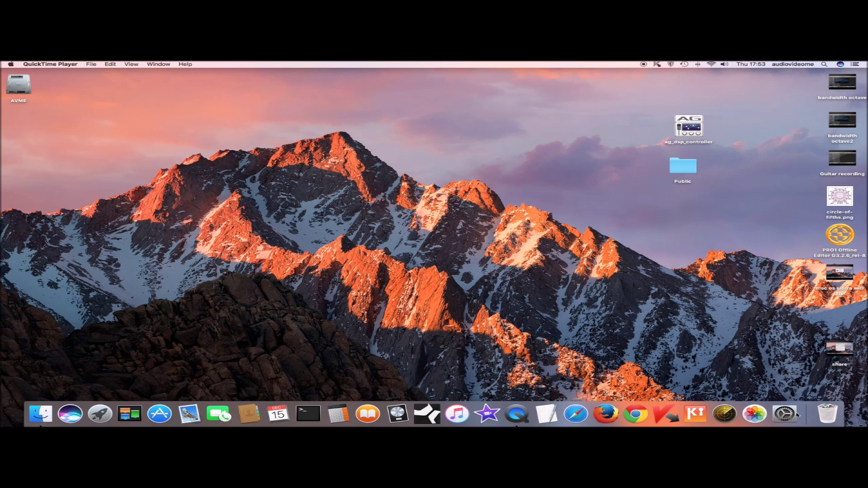
# Open System Preferences > Sharing and select the user's Public Folder under Shared Folders.
pyautogui.click(784, 413)
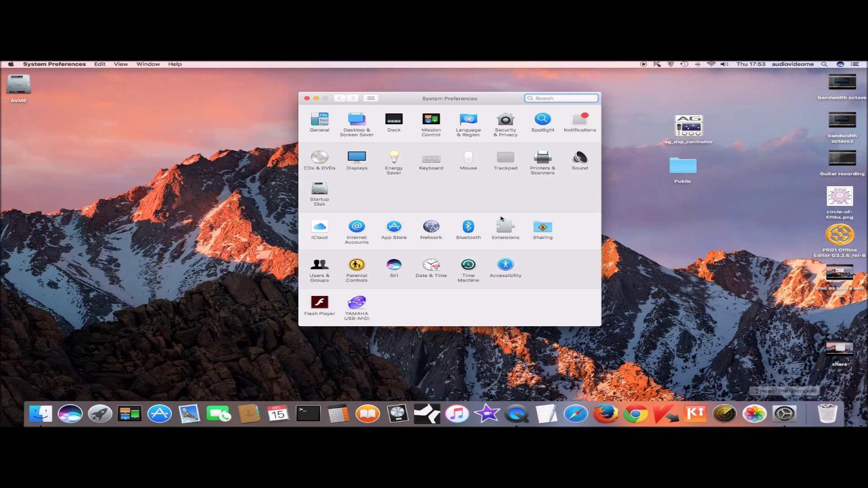
pyautogui.click(544, 231)
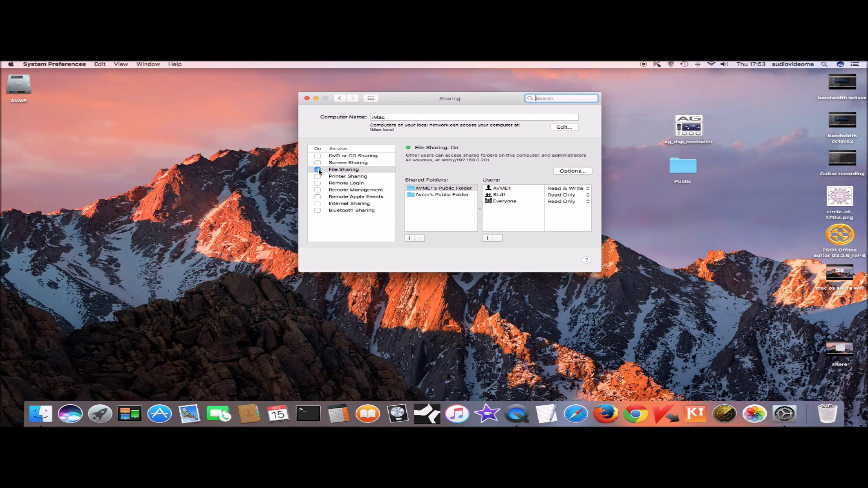
pyautogui.click(420, 196)
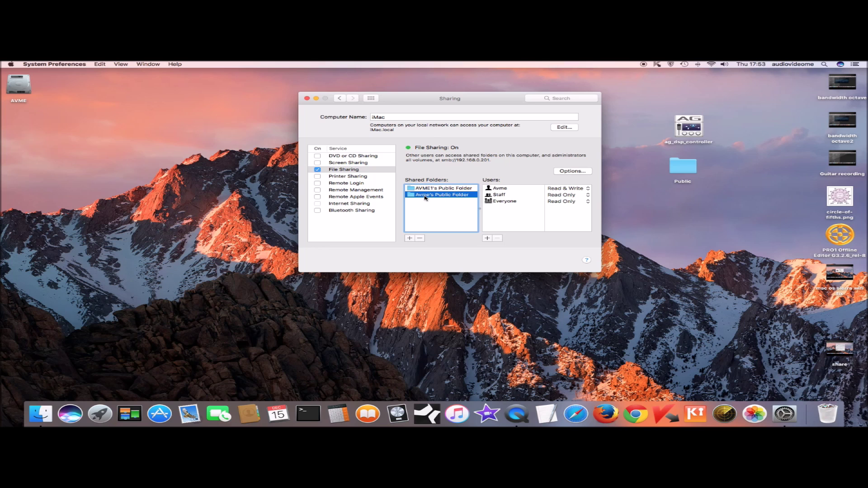
# Confirm in Options that SMB sharing is enabled for the user account, then close System Preferences.
pyautogui.click(572, 171)
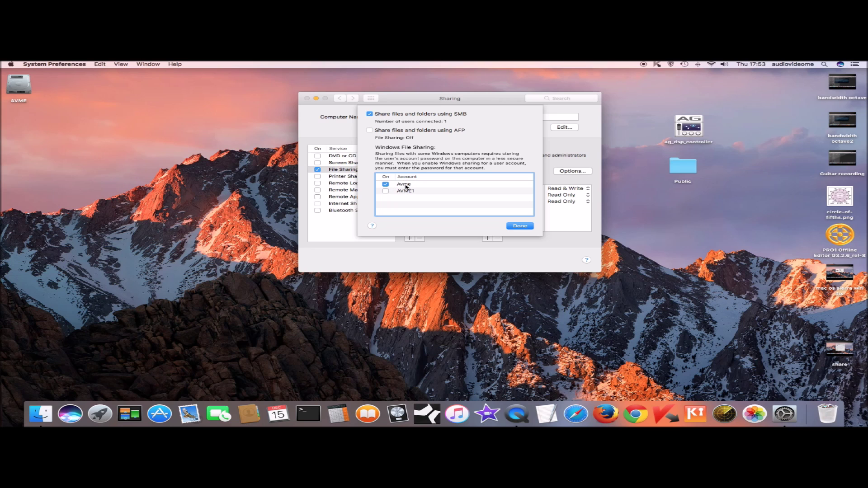
pyautogui.click(520, 226)
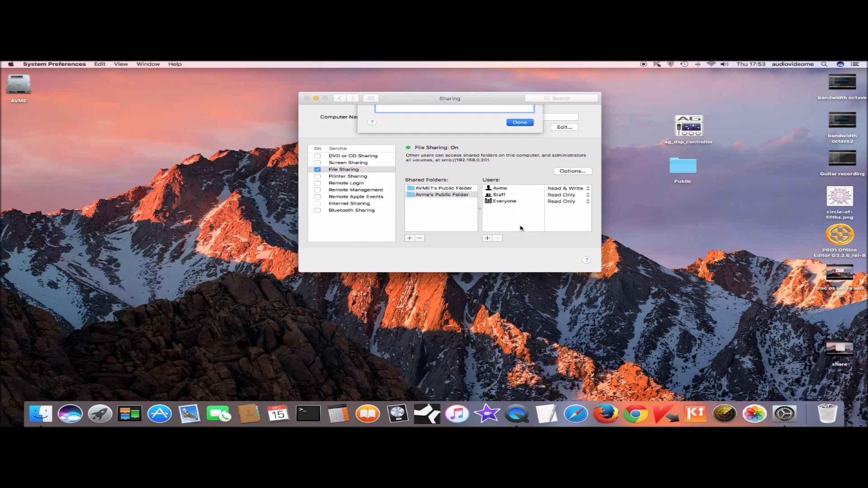
pyautogui.click(307, 98)
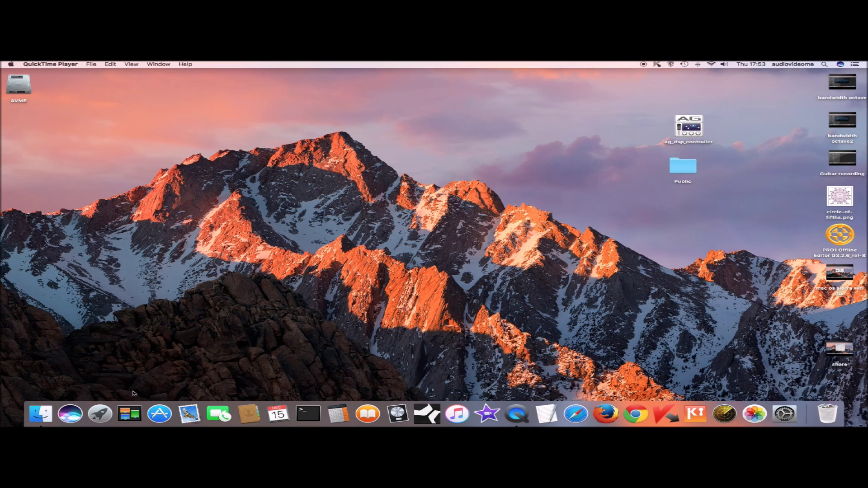
# Search Finder for 'public', then close the search results window.
pyautogui.click(41, 414)
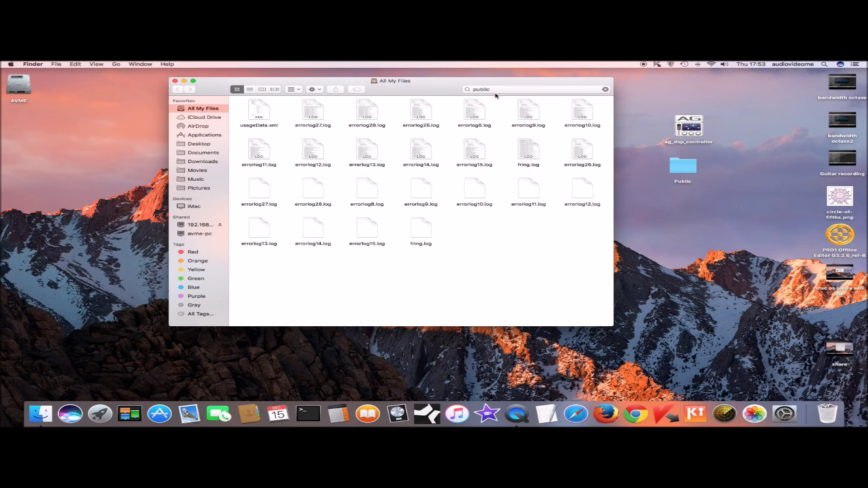
pyautogui.click(492, 90)
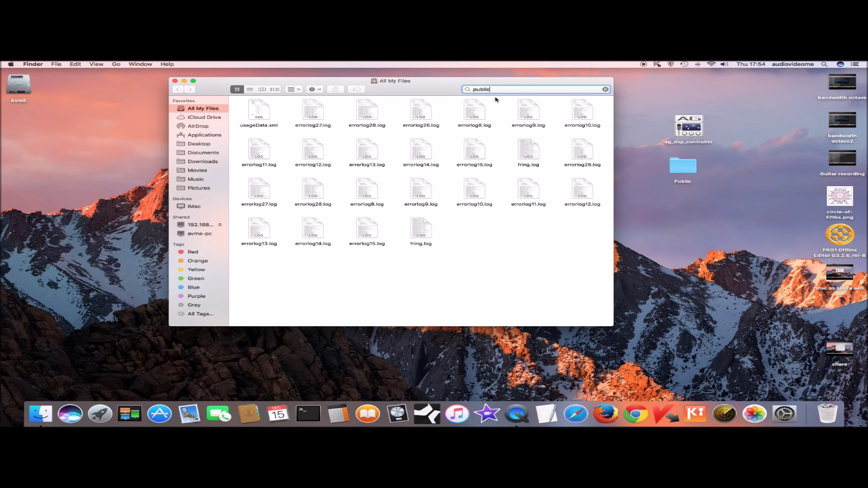
pyautogui.press('super+a')
pyautogui.click(494, 90)
pyautogui.press('super+a')
pyautogui.click(189, 207)
pyautogui.click(530, 90)
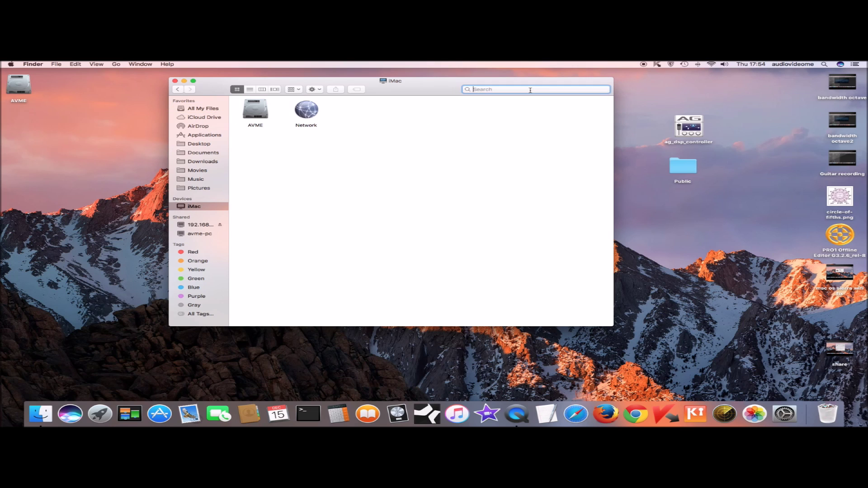
pyautogui.write('public')
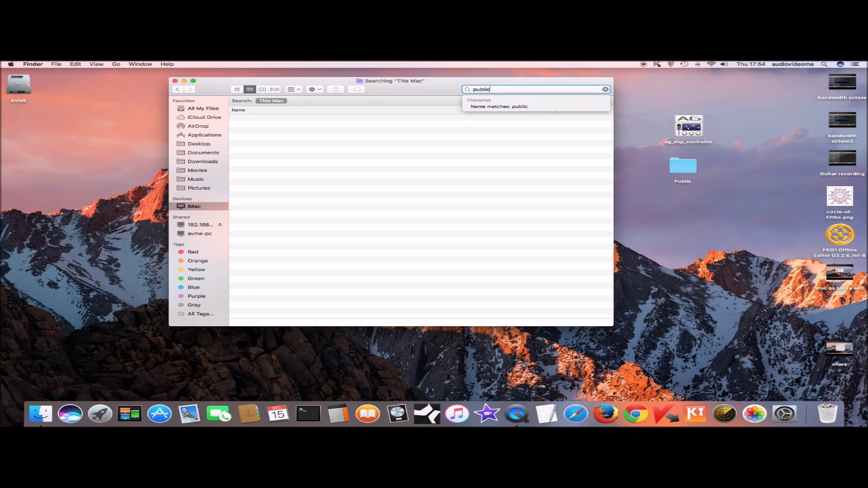
pyautogui.click(175, 81)
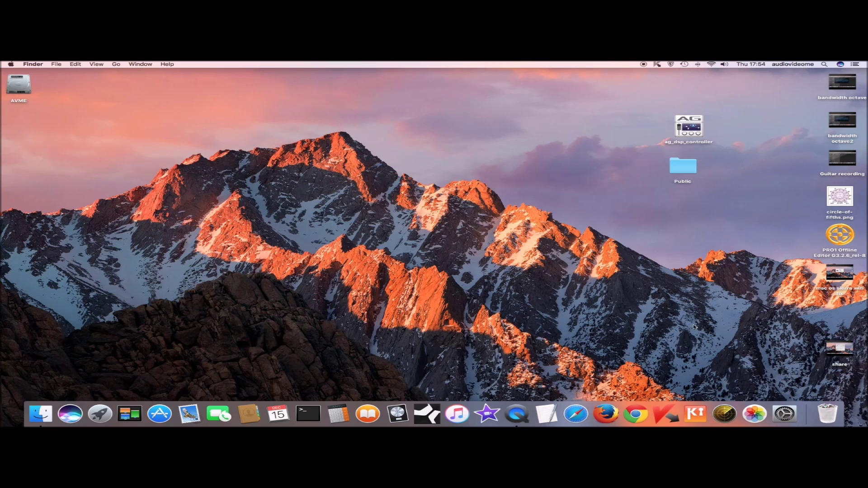
# Open wififix.docx from the desktop Public folder's Drop Box.
pyautogui.doubleClick(680, 169)
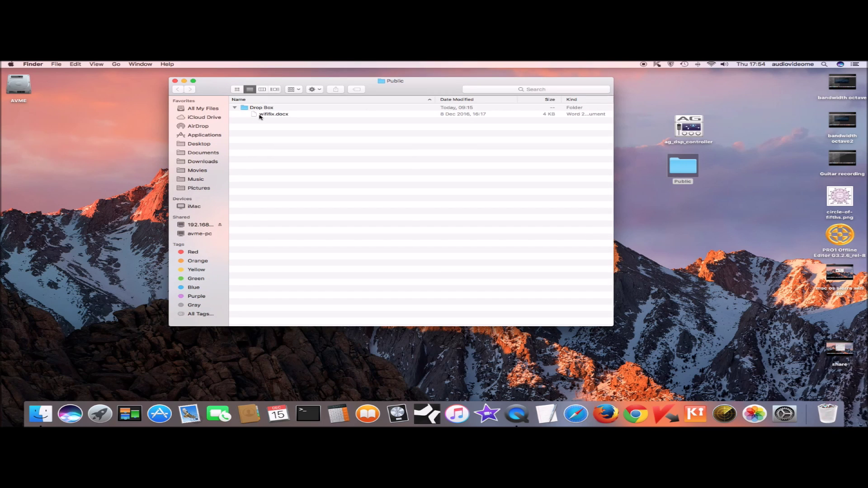
pyautogui.doubleClick(256, 109)
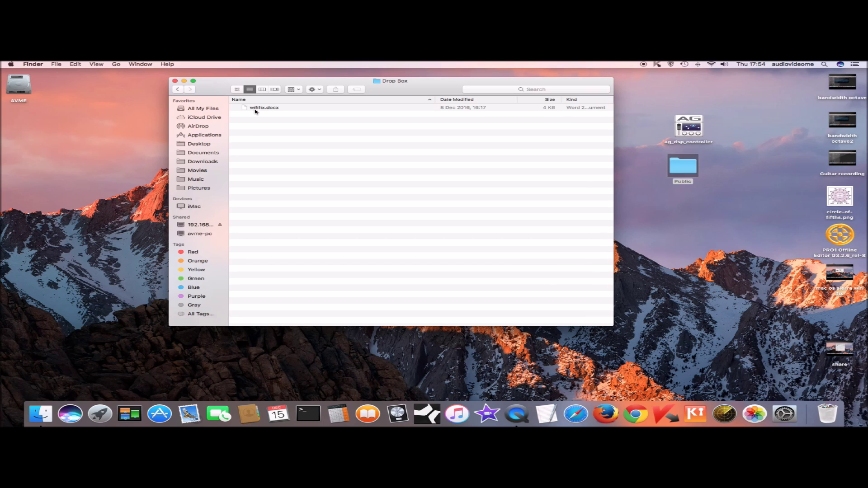
pyautogui.click(265, 108)
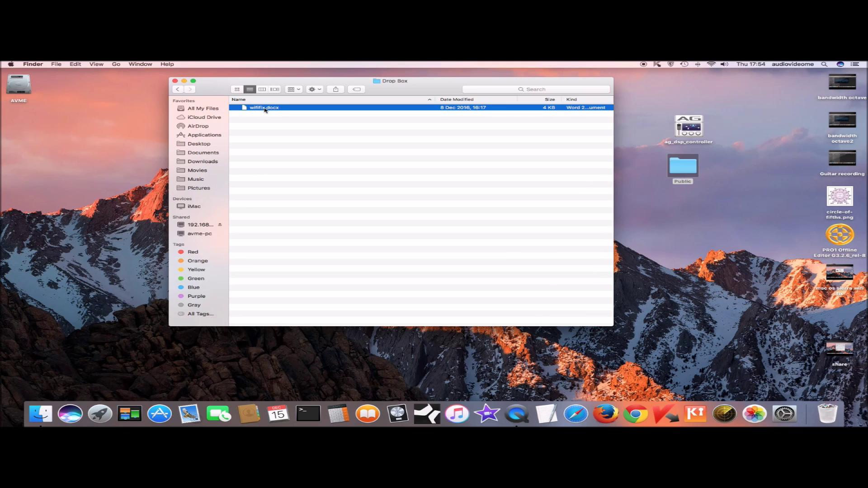
pyautogui.doubleClick(265, 109)
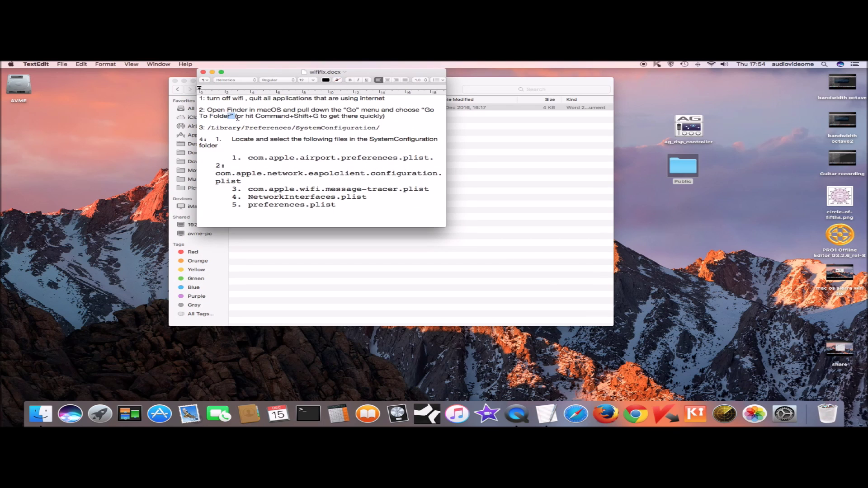
# Close the wififix.docx document and the Drop Box window, clearing the desktop selection.
pyautogui.moveTo(226, 120); pyautogui.dragTo(339, 189)
pyautogui.click(339, 189)
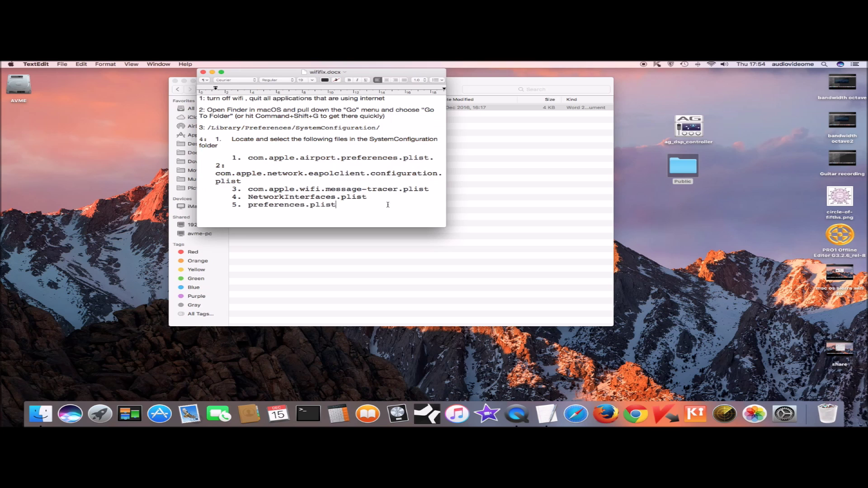
pyautogui.click(203, 72)
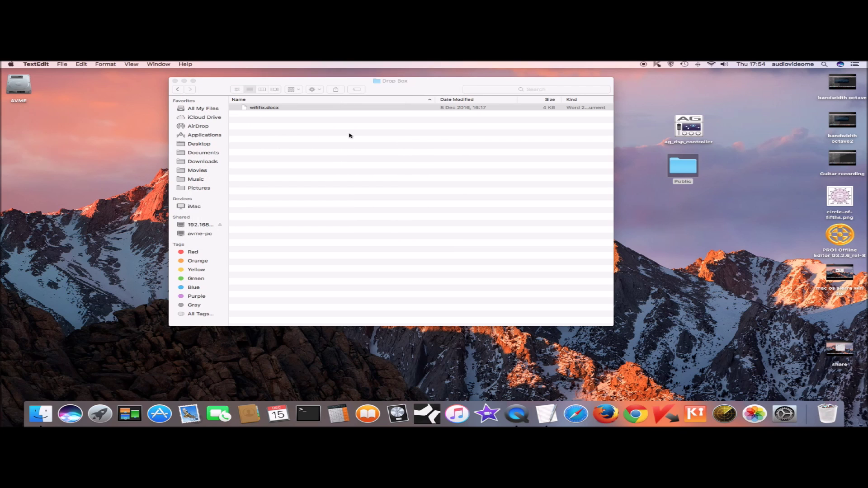
pyautogui.click(207, 89)
pyautogui.click(175, 81)
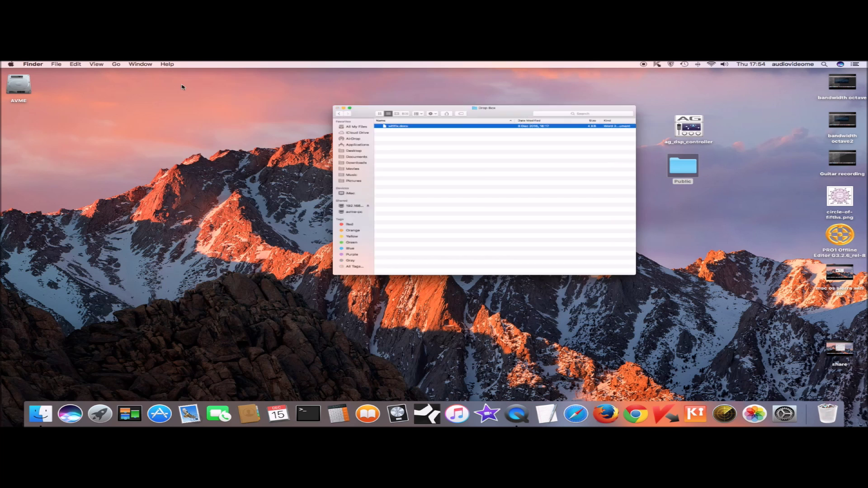
pyautogui.click(667, 206)
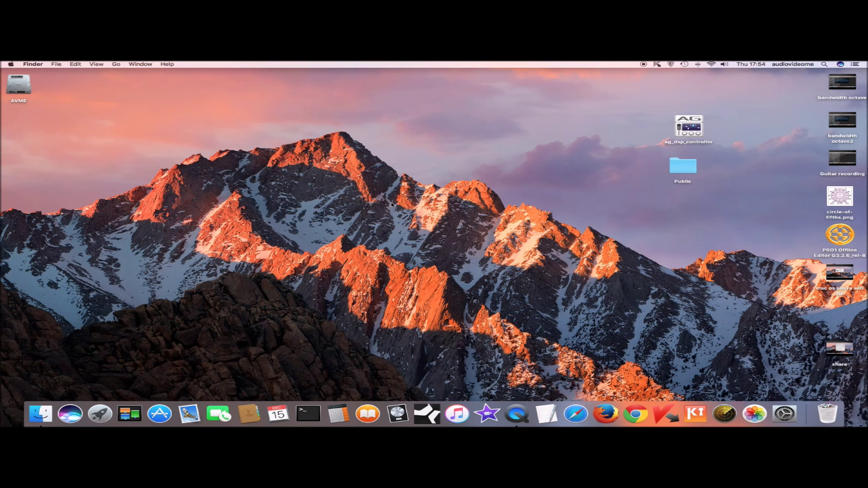
# Connect to the server at smb://192.168.0.204 via Go > Connect to Server.
pyautogui.click(40, 419)
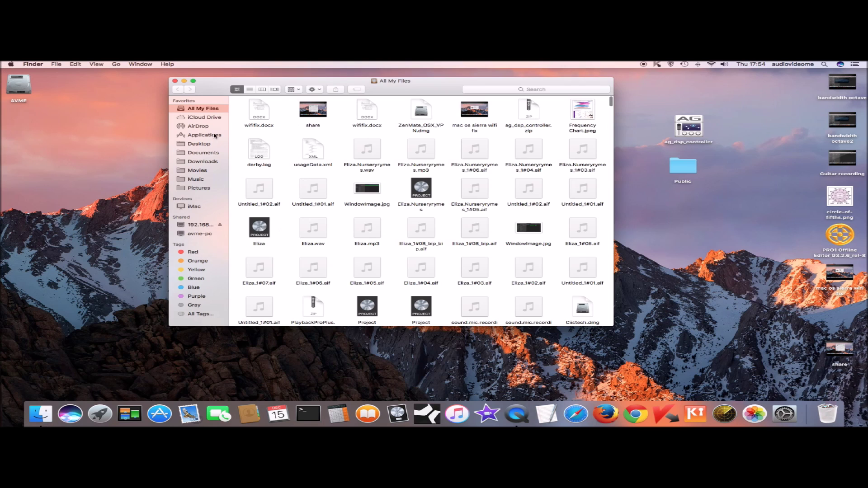
pyautogui.click(116, 65)
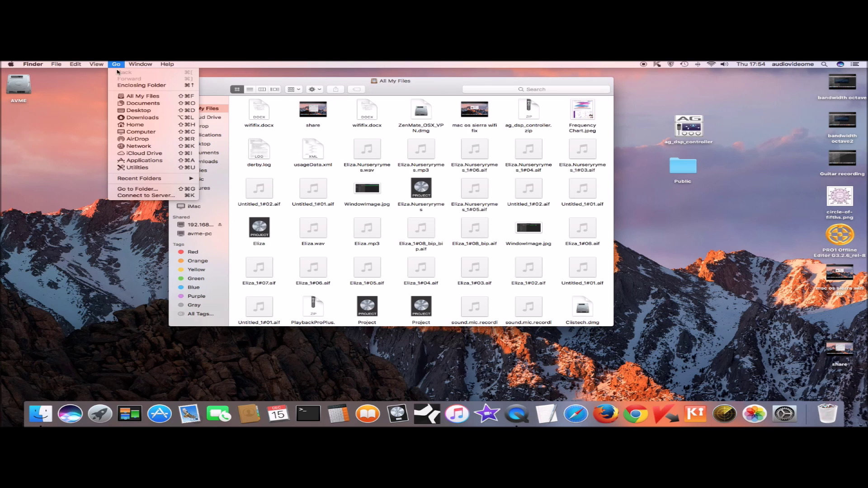
pyautogui.click(165, 199)
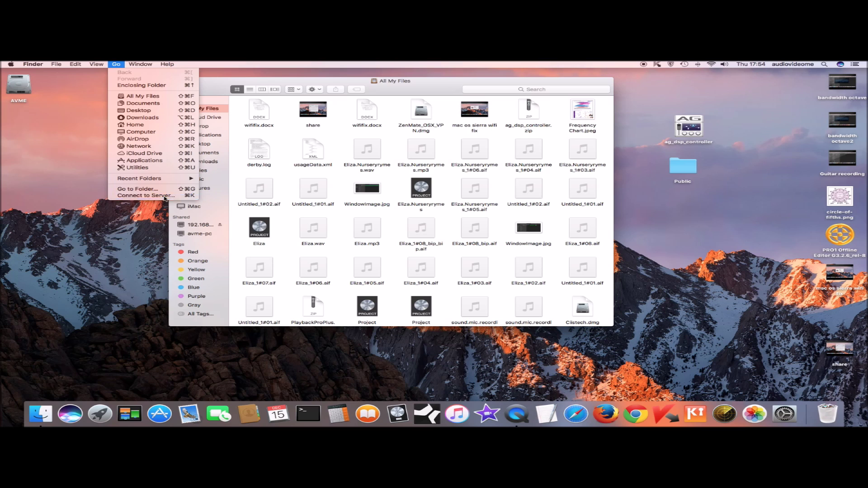
pyautogui.click(410, 154)
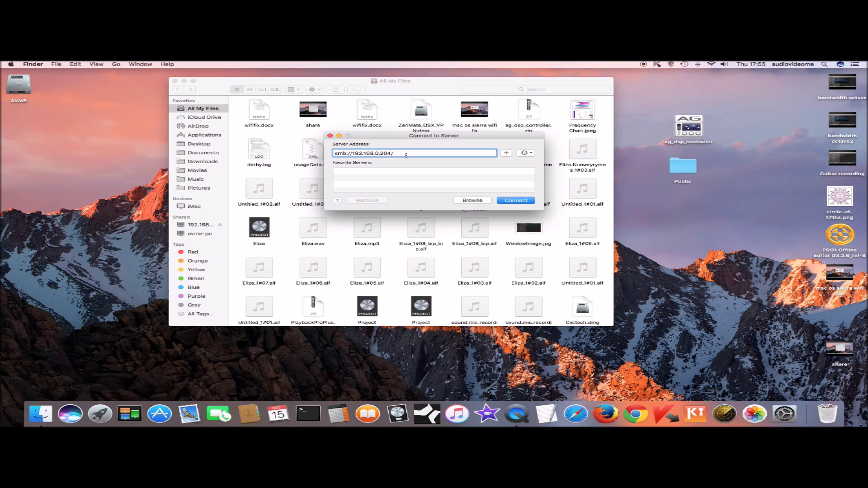
pyautogui.click(522, 202)
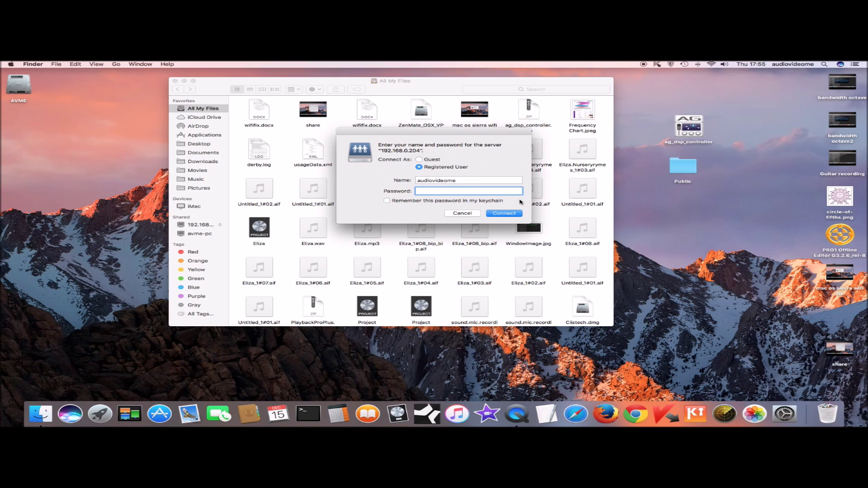
# Replace the login name with the PC account's user name and enter its password.
pyautogui.doubleClick(474, 180)
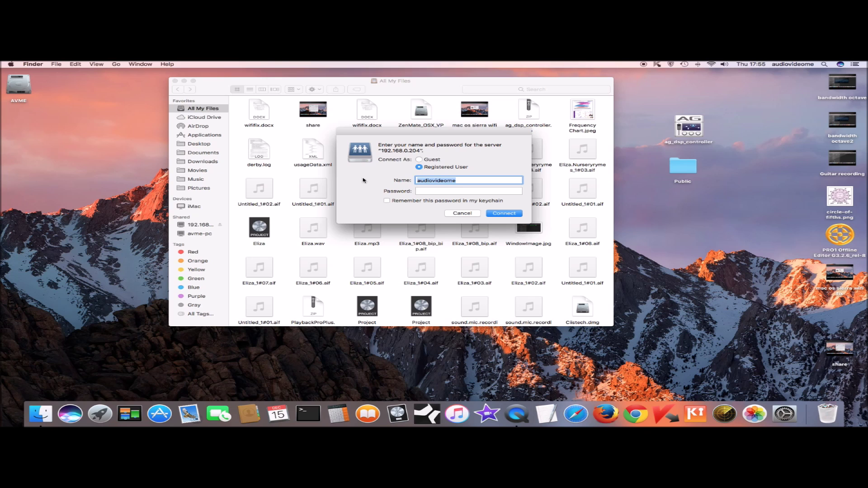
pyautogui.press('BackSpace')
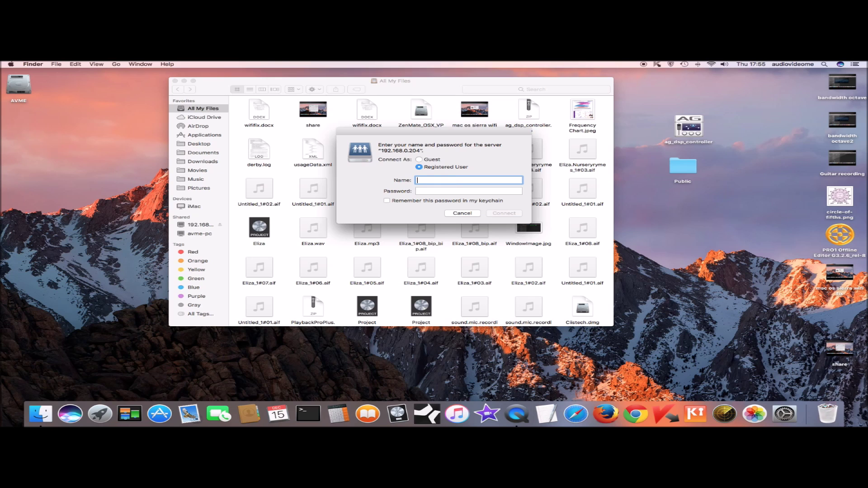
pyautogui.write('ciistech')
pyautogui.press('Tab')
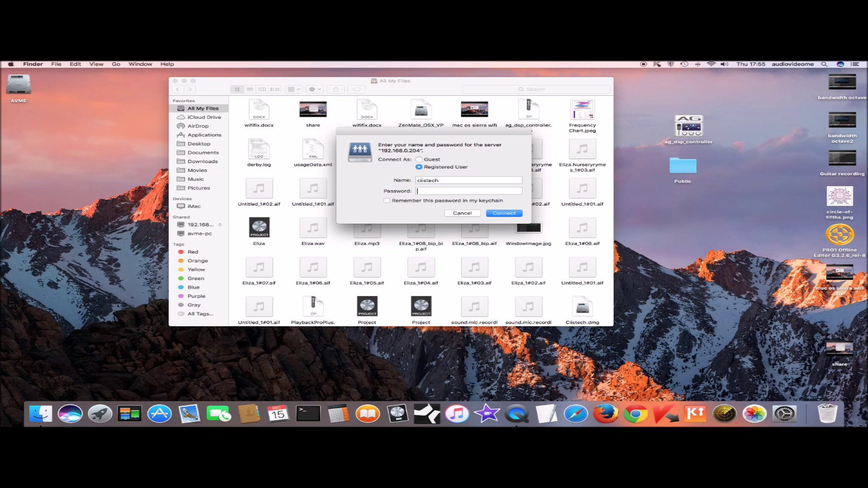
pyautogui.write('•••••••••')
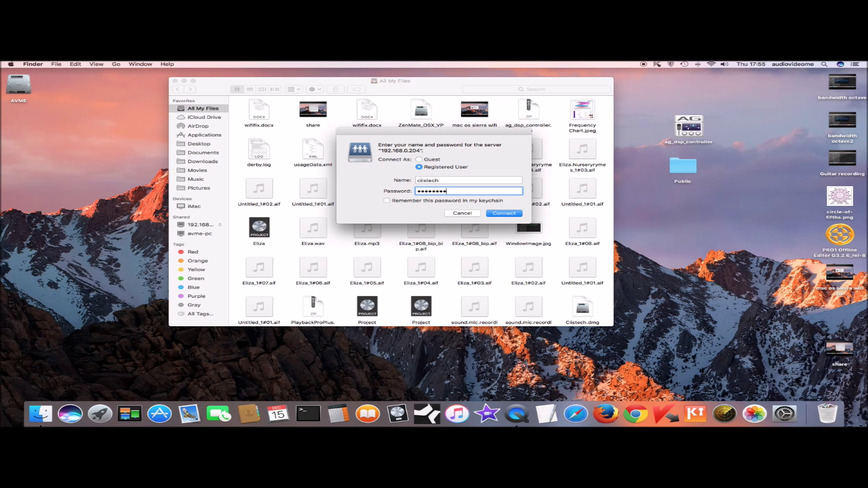
pyautogui.write('••••')
# Log in, mount the Mac Share Test volume and open Mac Sahre test.txt.
pyautogui.press('Return')
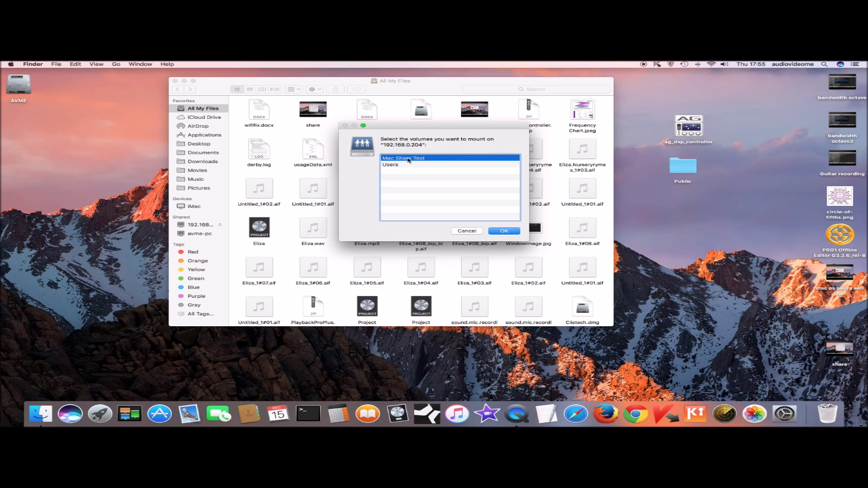
pyautogui.click(504, 231)
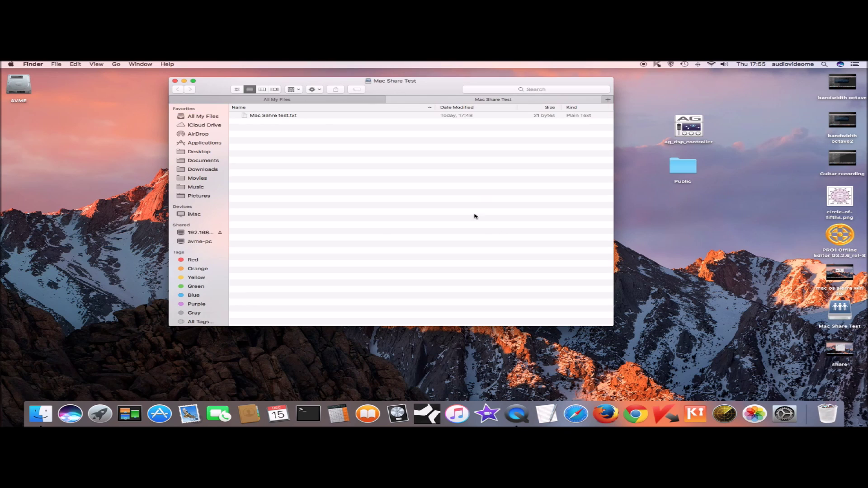
pyautogui.doubleClick(257, 117)
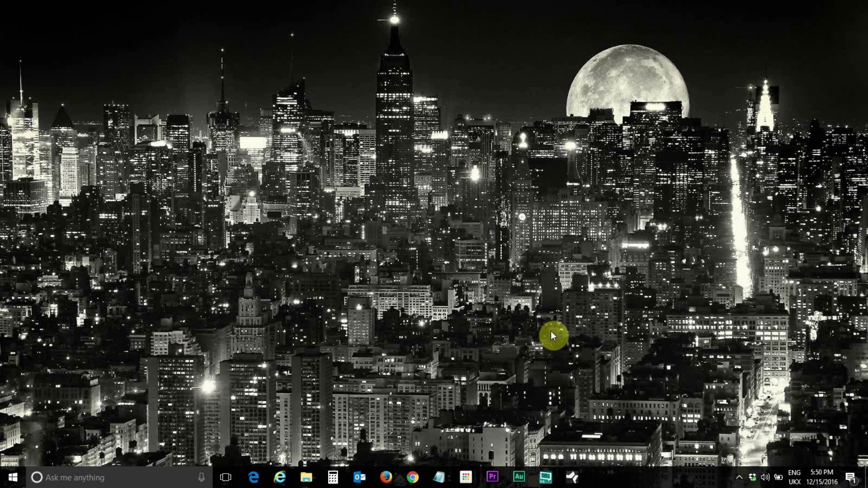
# In File Explorer, go to the network path \\192.168.0.201.
pyautogui.click(306, 477)
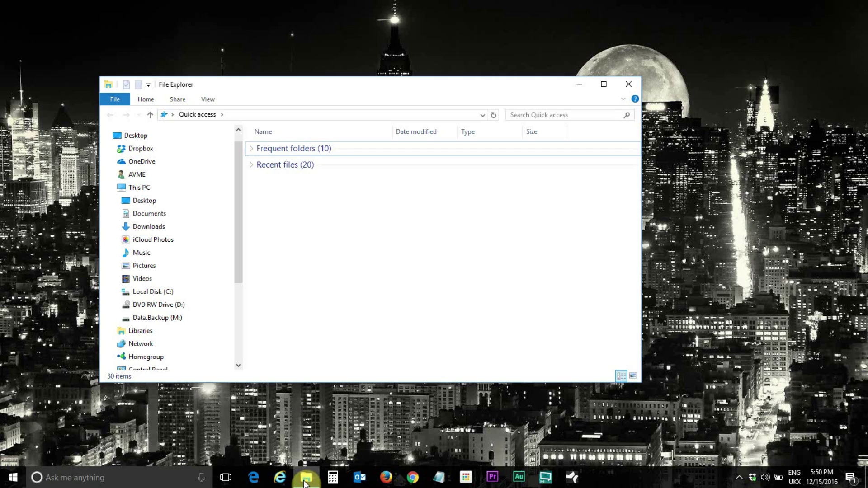
pyautogui.click(210, 113)
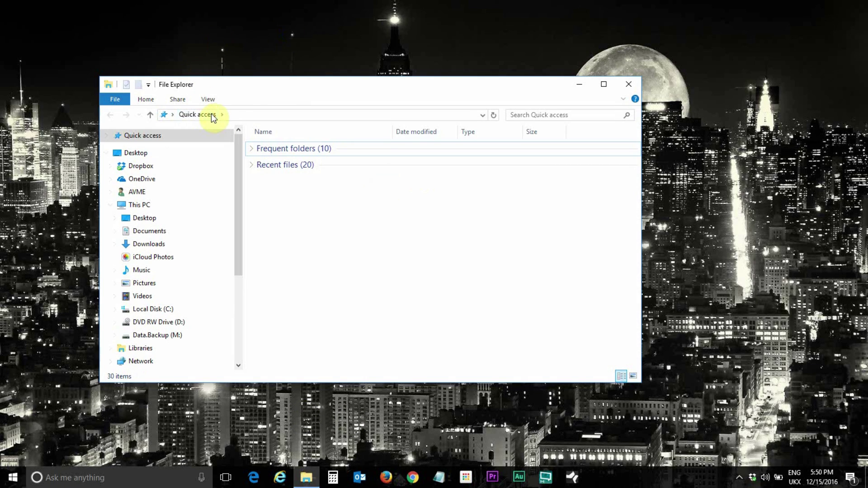
pyautogui.click(230, 117)
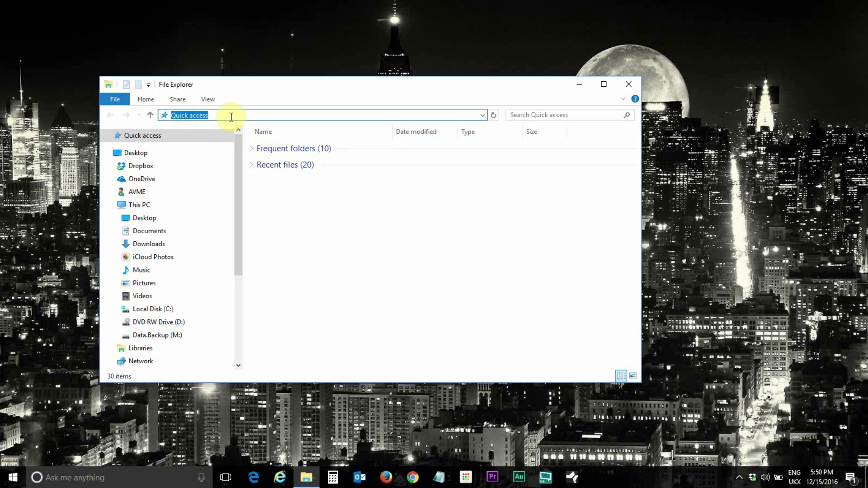
pyautogui.write('\\\\')
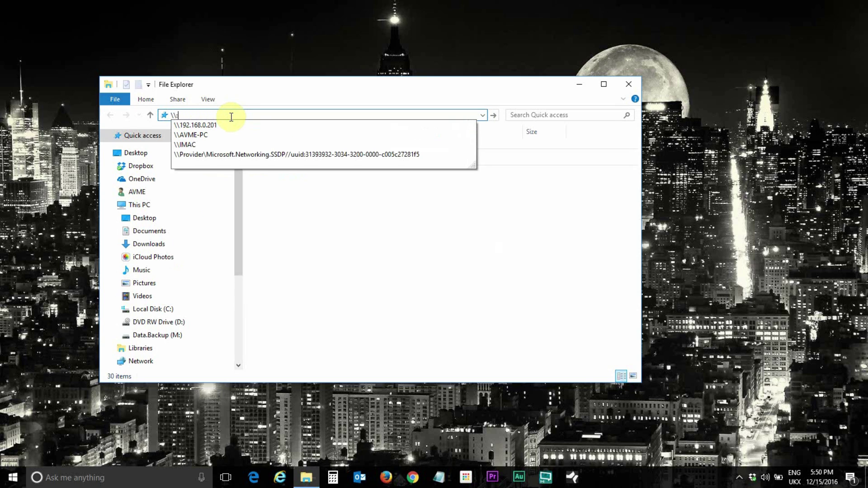
pyautogui.press('BackSpace')
pyautogui.write('\\')
pyautogui.press('Down')
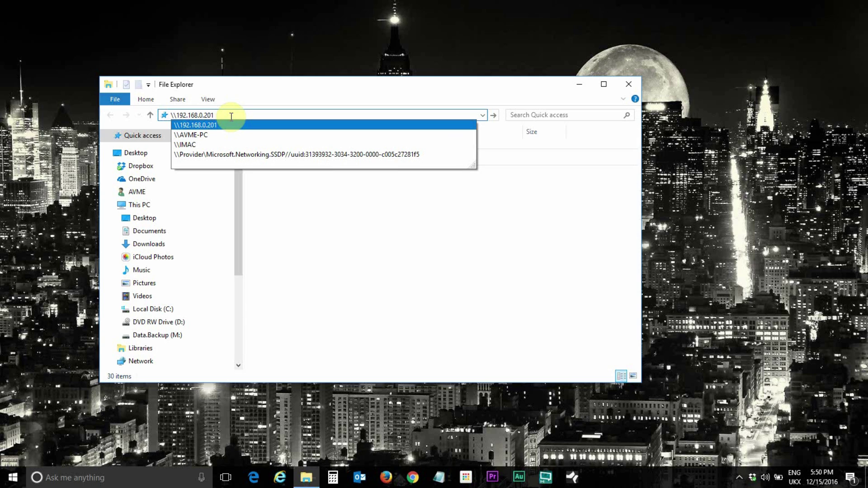
pyautogui.press('Return')
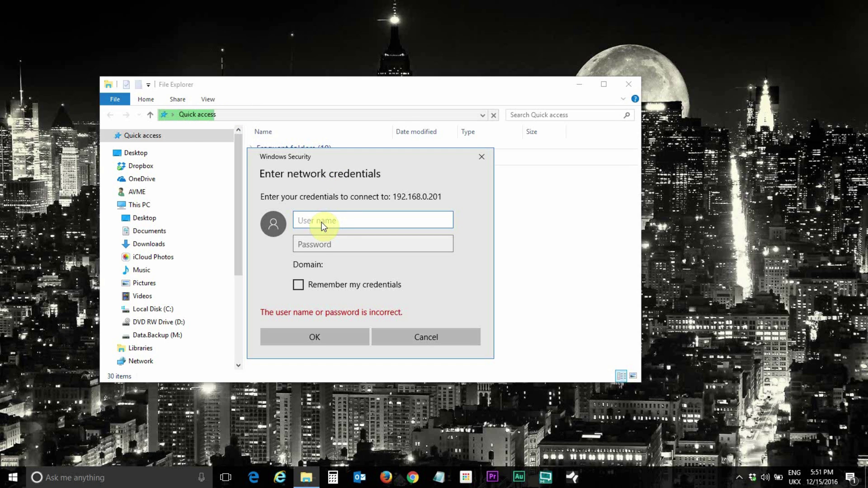
# Sign in with the Mac user name and password to list the shared folders.
pyautogui.write('avme')
pyautogui.press('Tab')
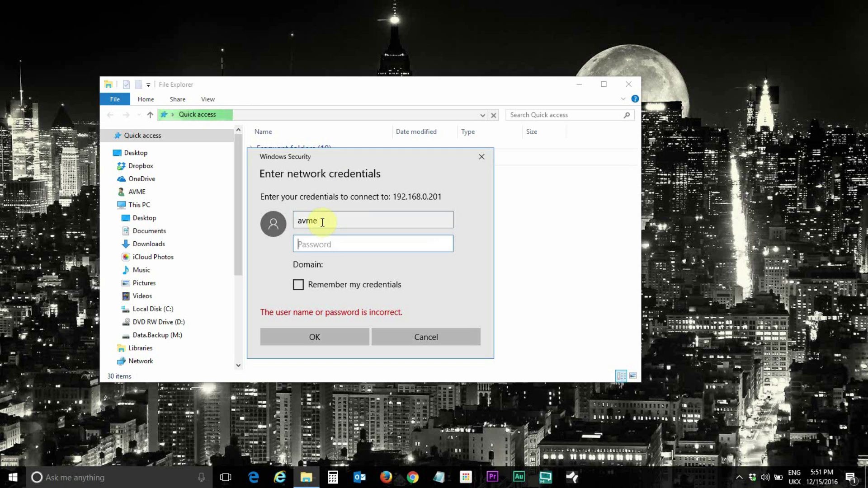
pyautogui.write('****')
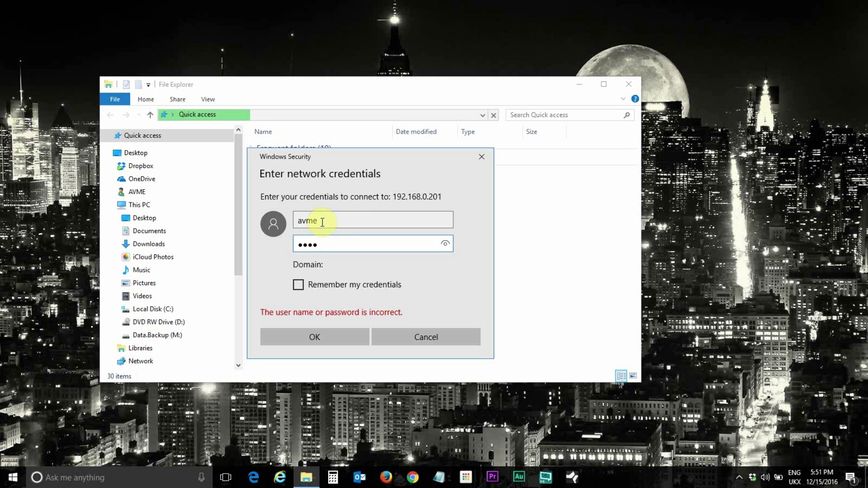
pyautogui.write('******')
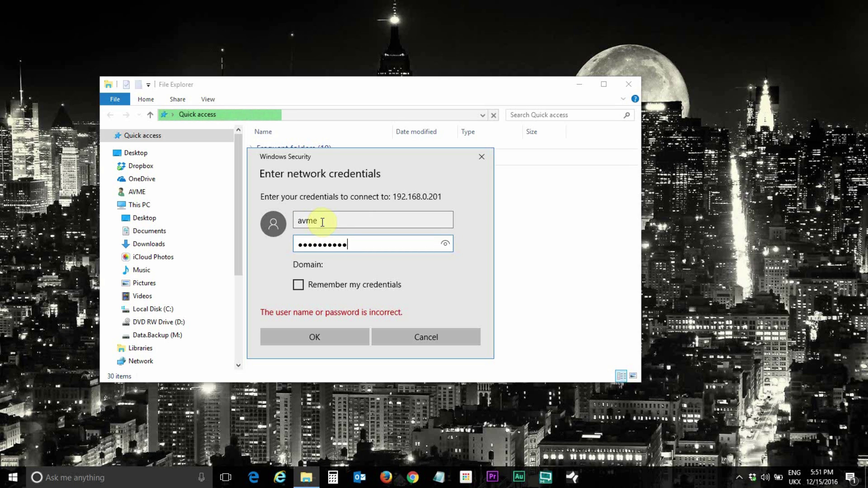
pyautogui.click(317, 339)
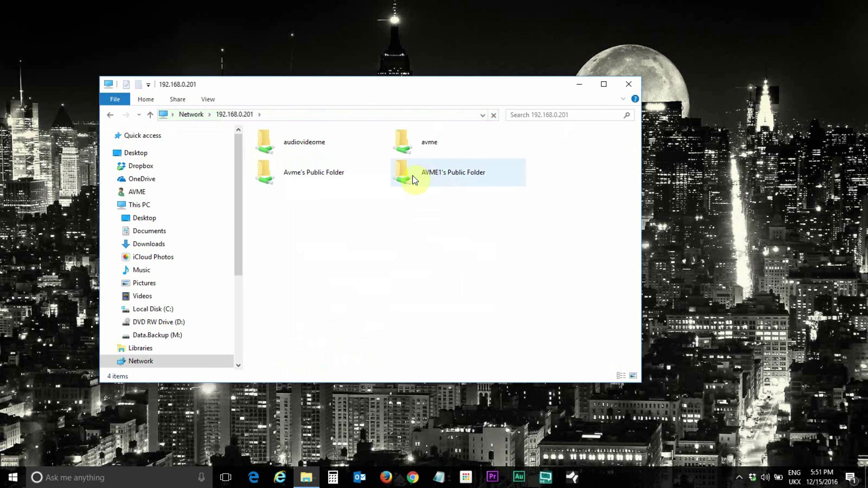
# Open the Mac's public folder, then Drop Box, and open wififix.docx in Word.
pyautogui.click(304, 177)
pyautogui.doubleClick(302, 178)
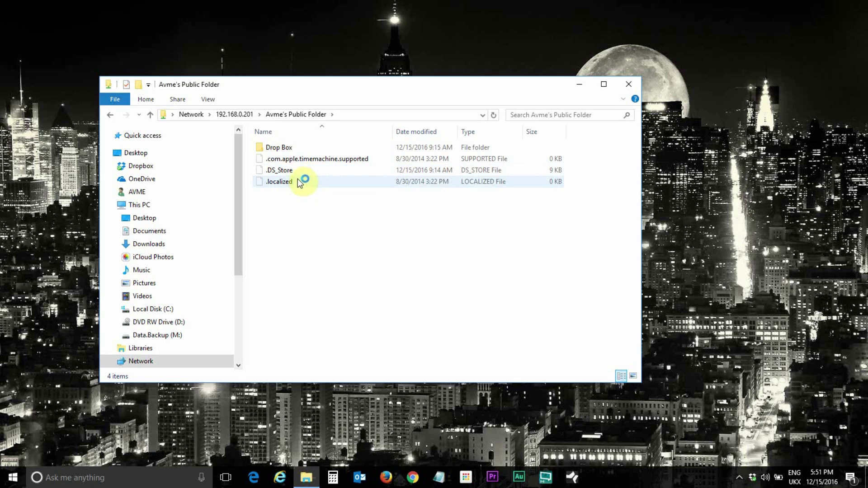
pyautogui.doubleClick(287, 149)
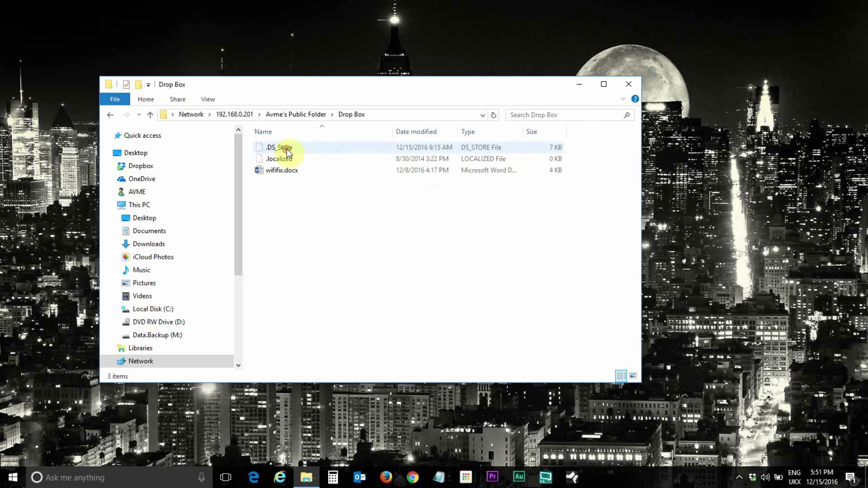
pyautogui.doubleClick(295, 171)
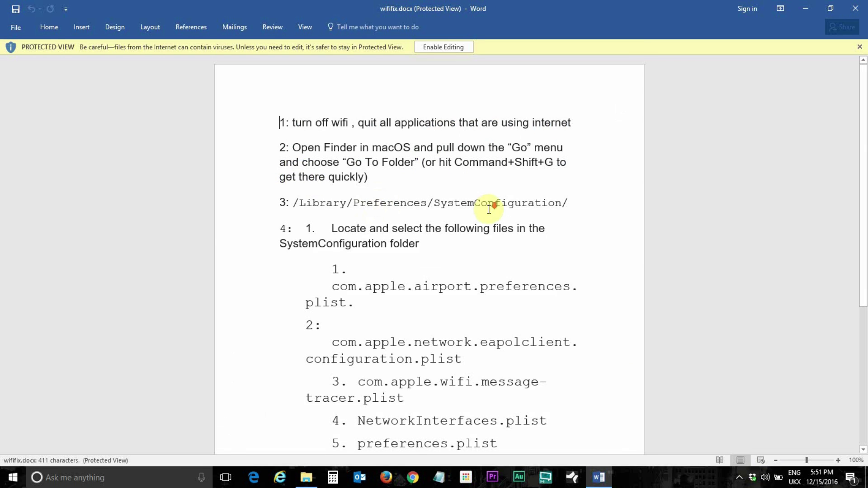
# Close wififix.docx in Word and the Drop Box Explorer window.
pyautogui.scroll(-4, 497, 203)
pyautogui.scroll(4, 489, 209)
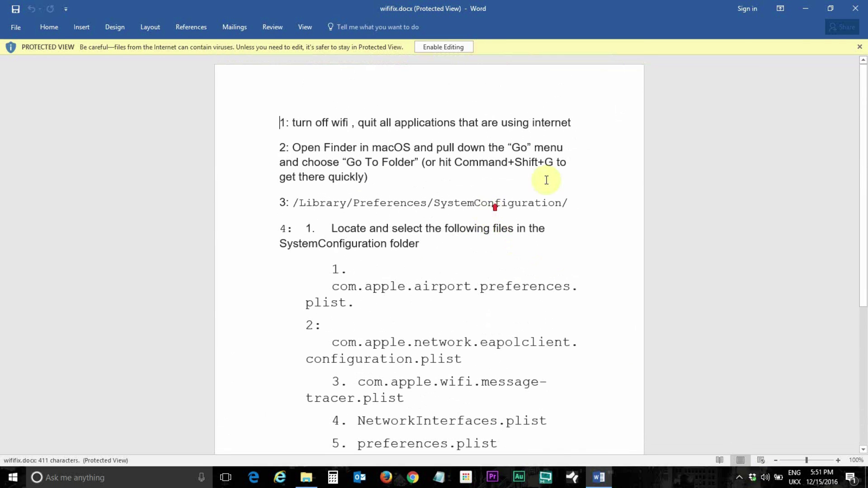
pyautogui.click(855, 8)
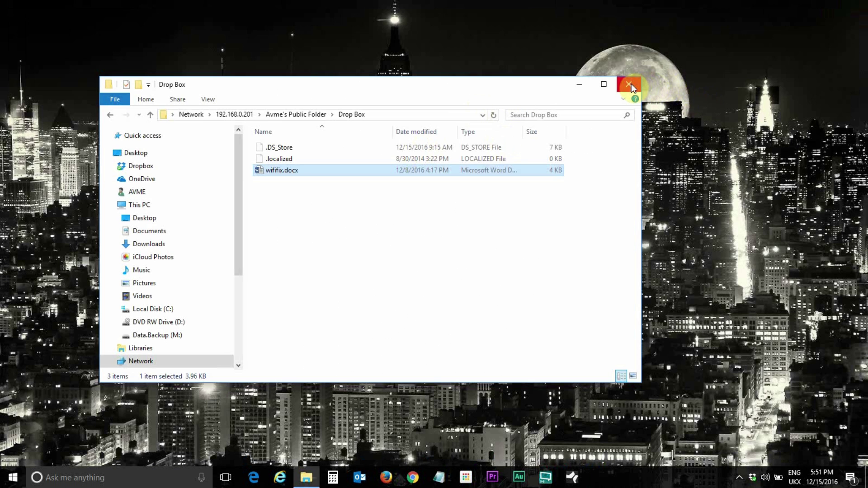
pyautogui.click(629, 84)
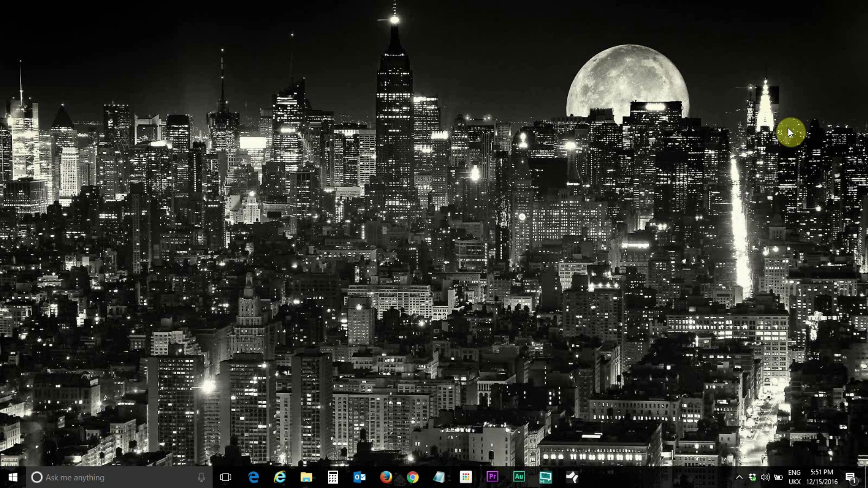